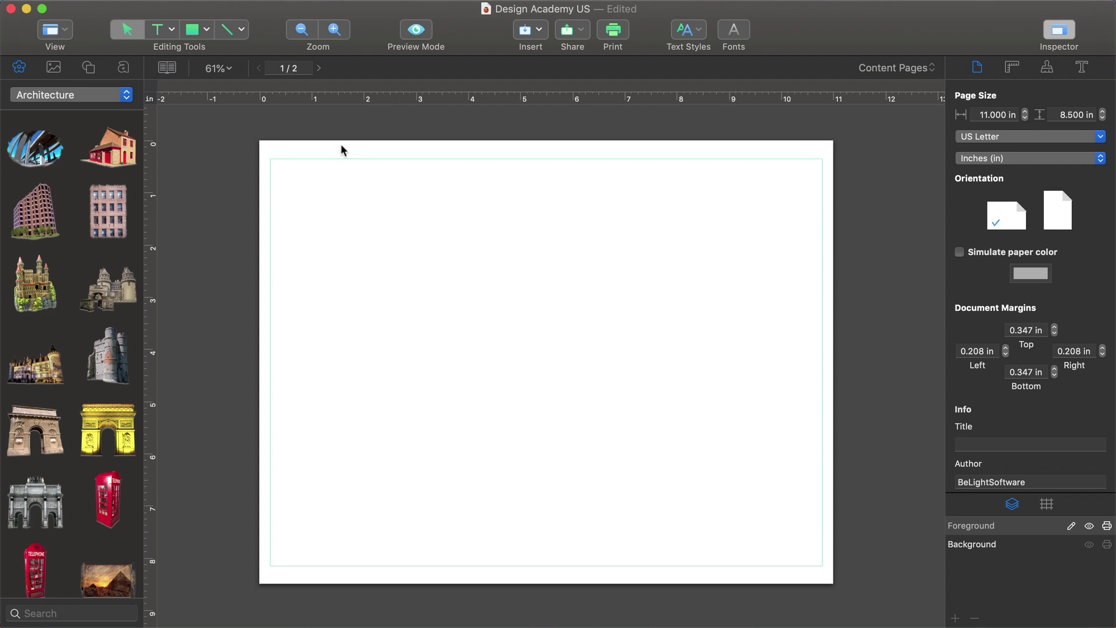
Add a horizontal guide near the page top and a vertical guide at 1.890 in, then select the Background layer
left_click_drag(335, 101, 337, 182)
left_click_drag(155, 208, 357, 233)
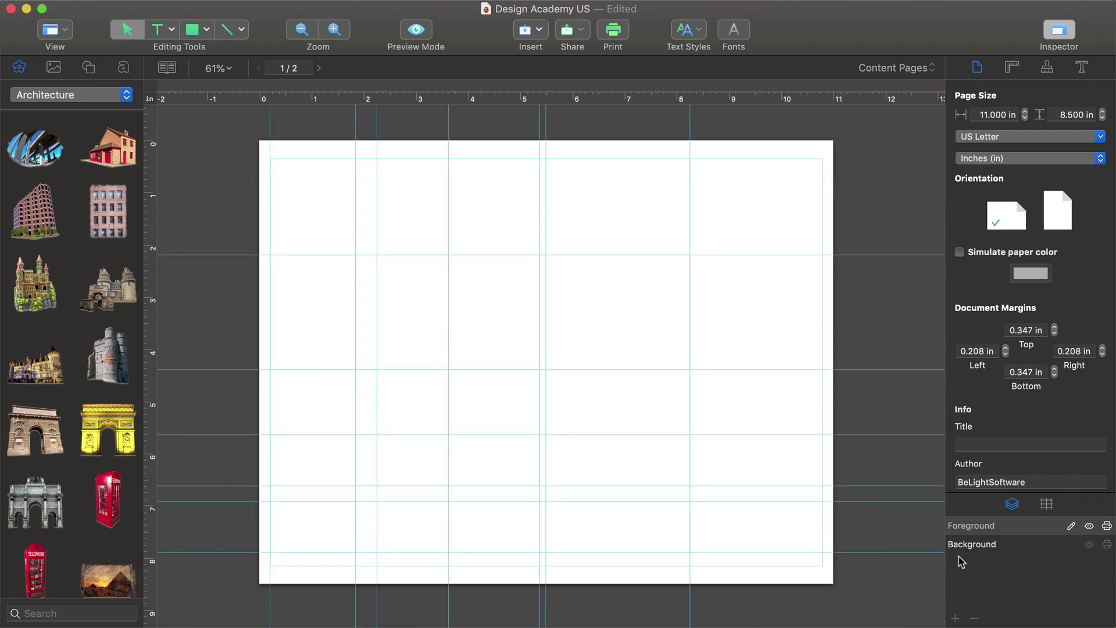
left_click(986, 547)
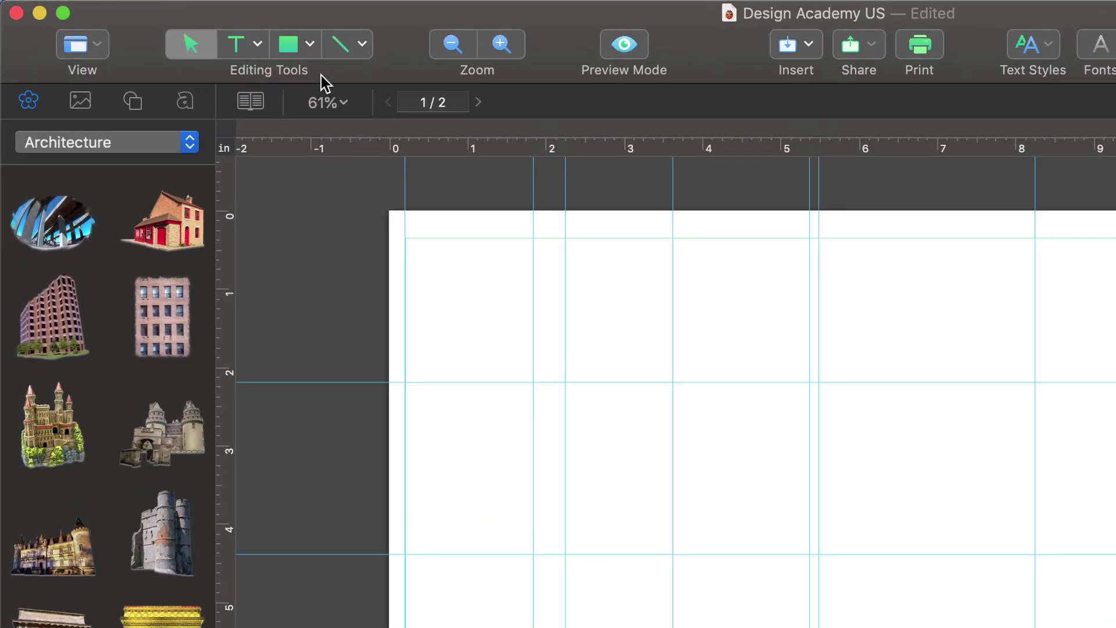
Draw a rectangle from the 5.4 in guide to the right edge across the upper right page
left_click(309, 49)
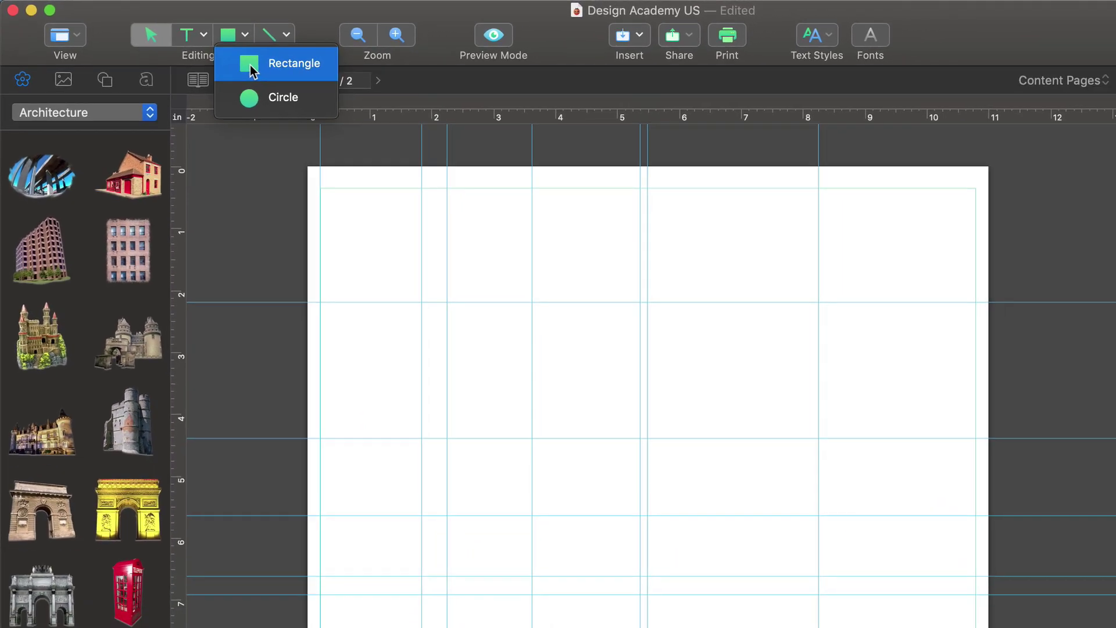
left_click(211, 57)
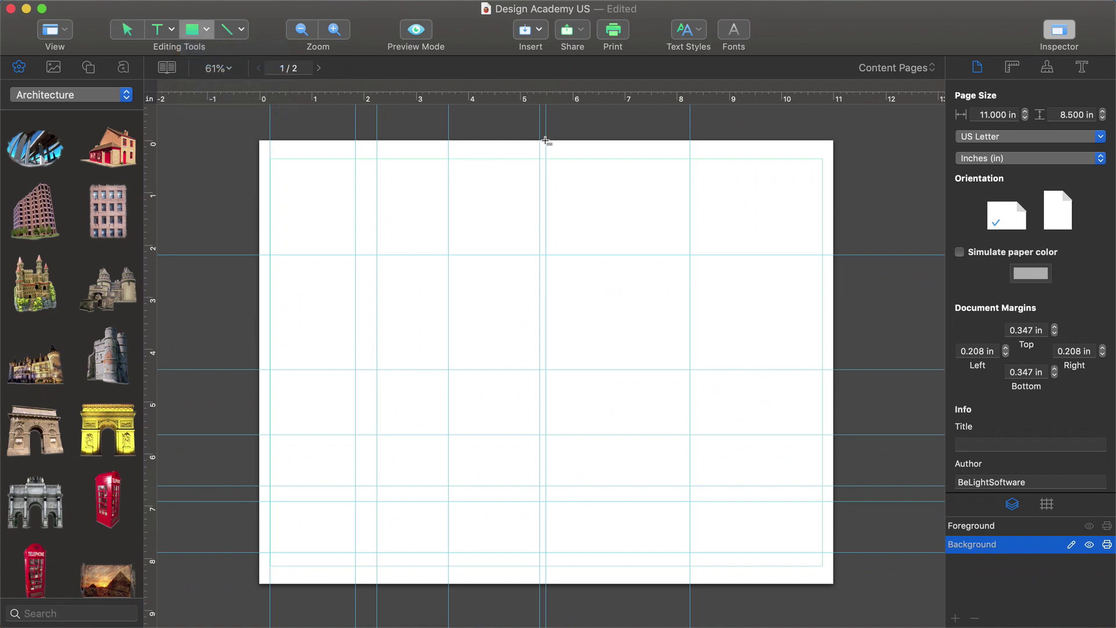
mouse_move(544, 140)
left_mouse_down()
mouse_move(693, 255)
mouse_move(800, 314)
mouse_move(840, 359)
mouse_move(836, 370)
left_mouse_up()
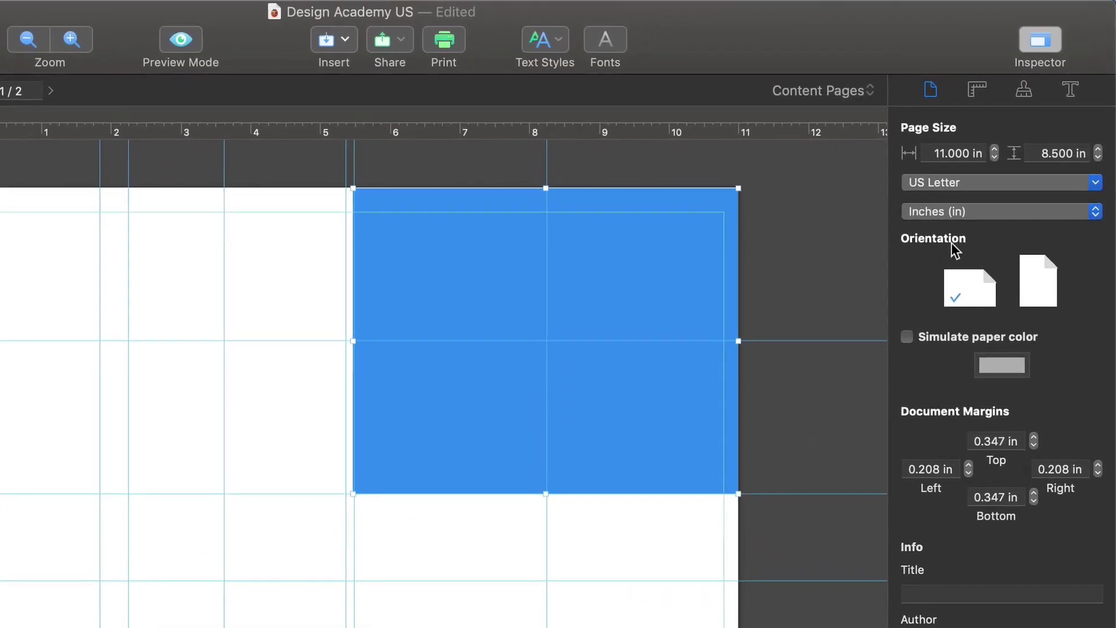
Try linear and radial gradient fills on the rectangle, then keep a solid blue colour fill
left_click(1014, 104)
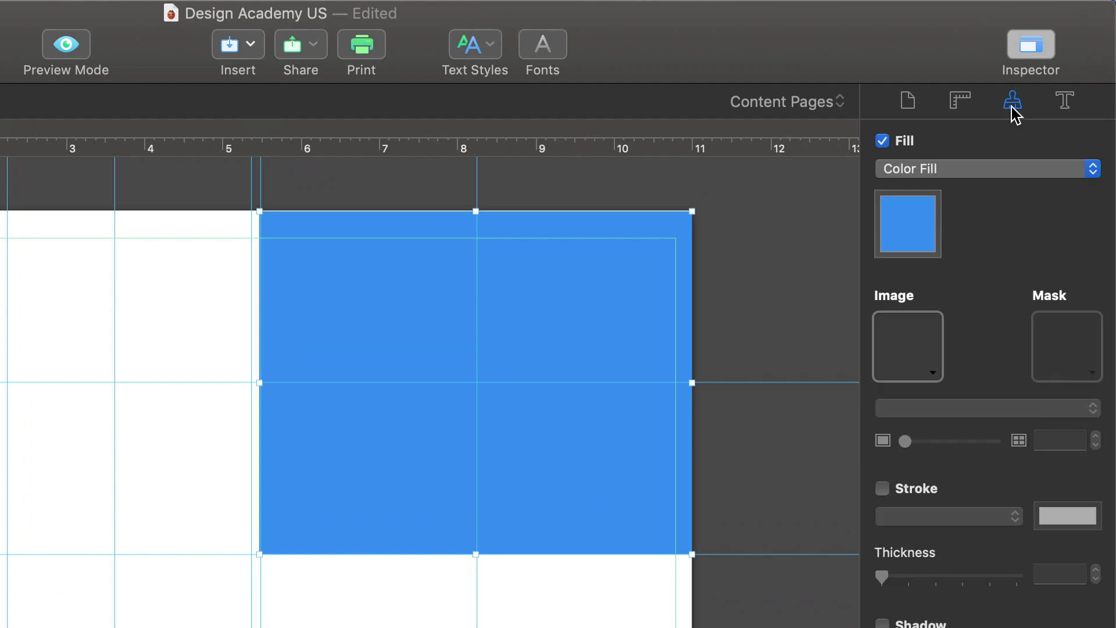
left_click(1044, 170)
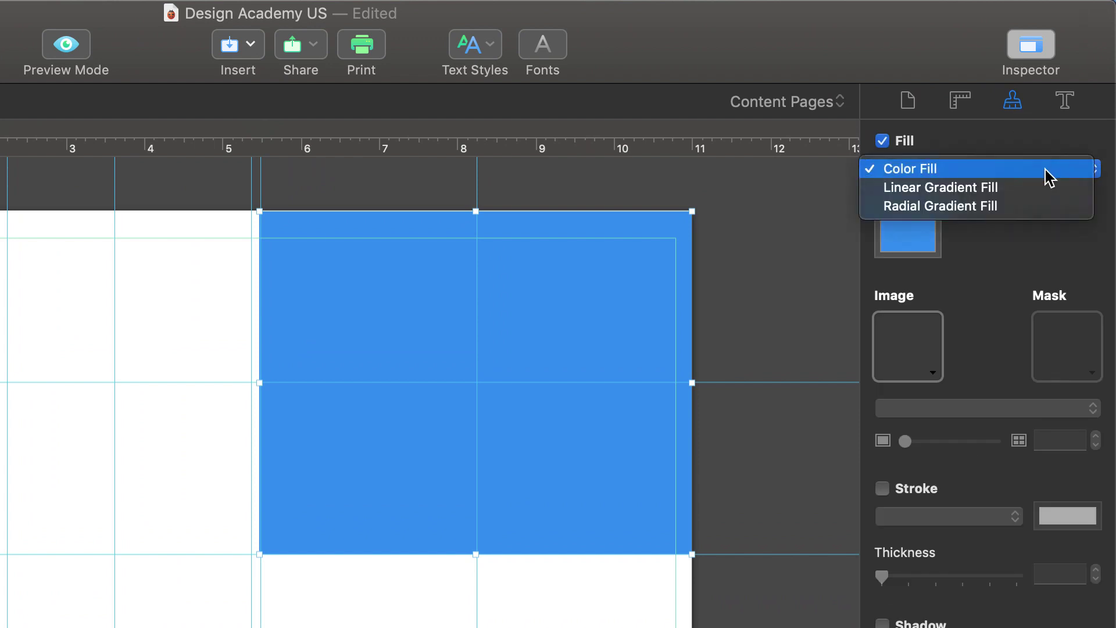
left_click(1046, 189)
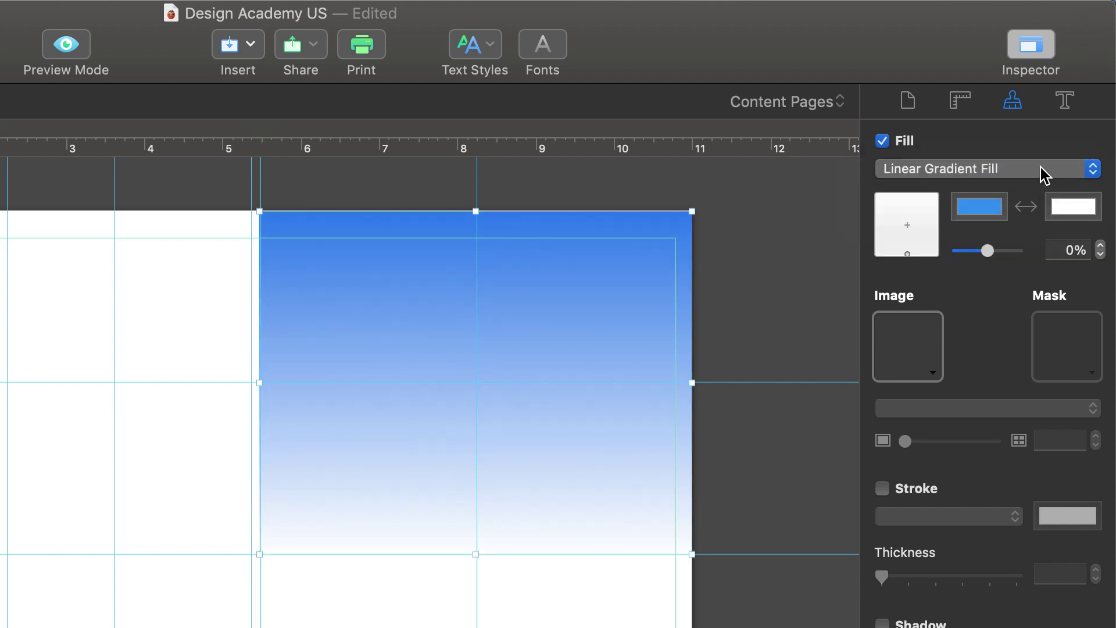
left_click(1044, 169)
left_click(1037, 188)
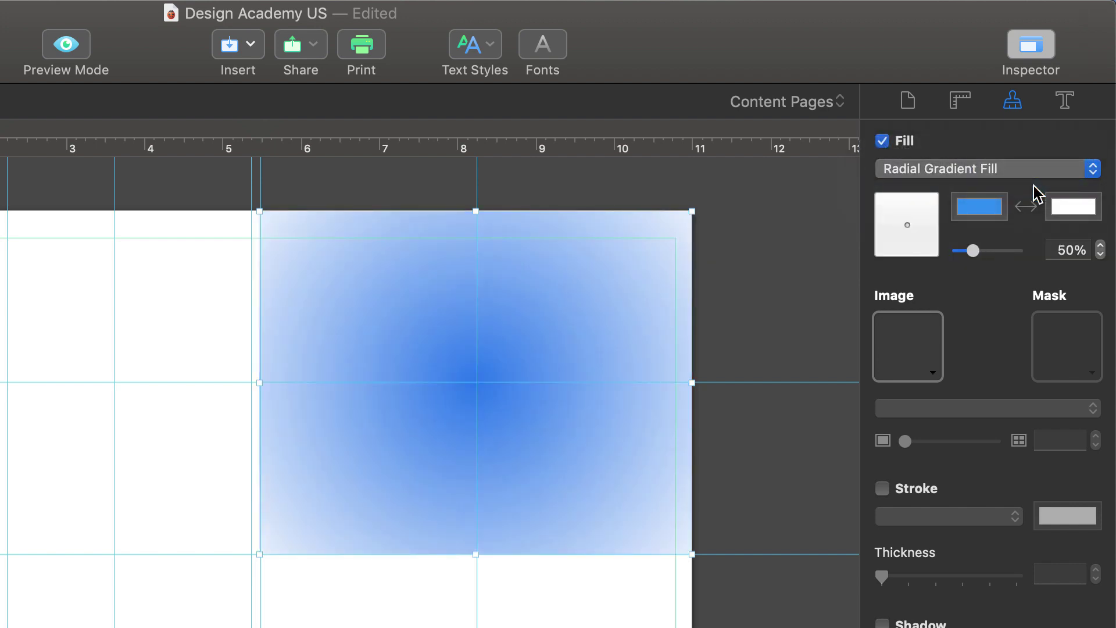
left_click(1034, 177)
left_click(1008, 132)
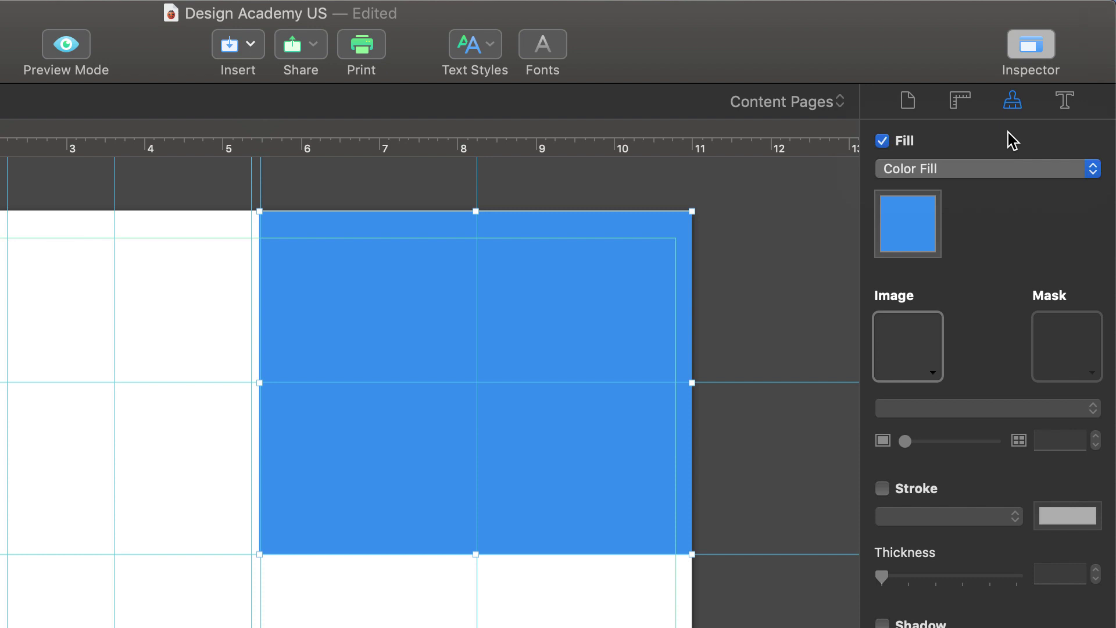
left_click(926, 223)
left_click(802, 369)
left_click(663, 406)
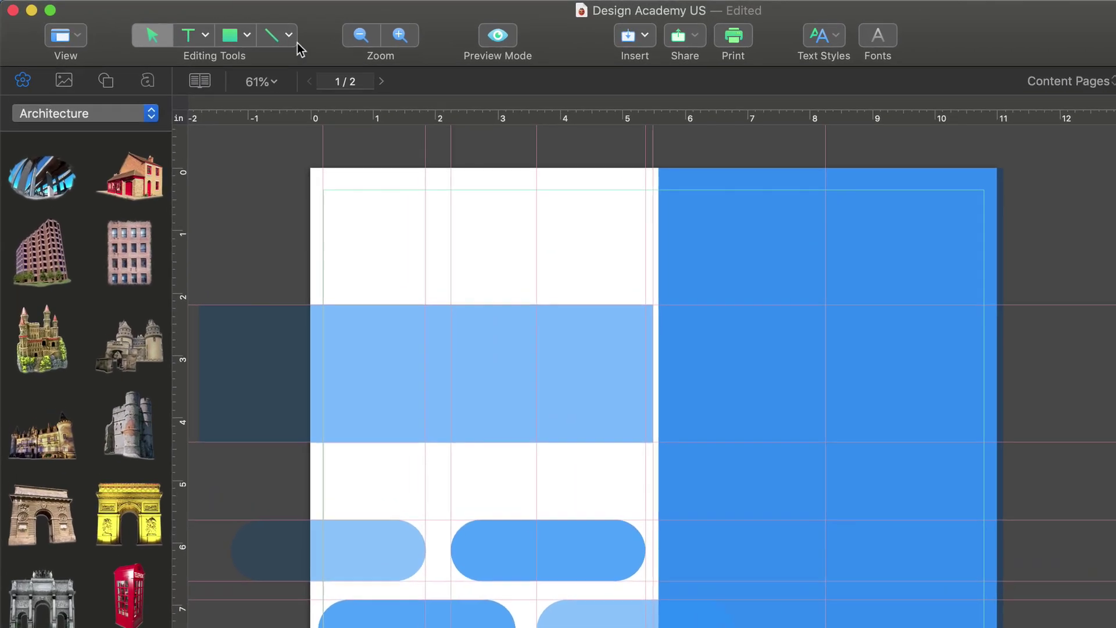
left_click(256, 32)
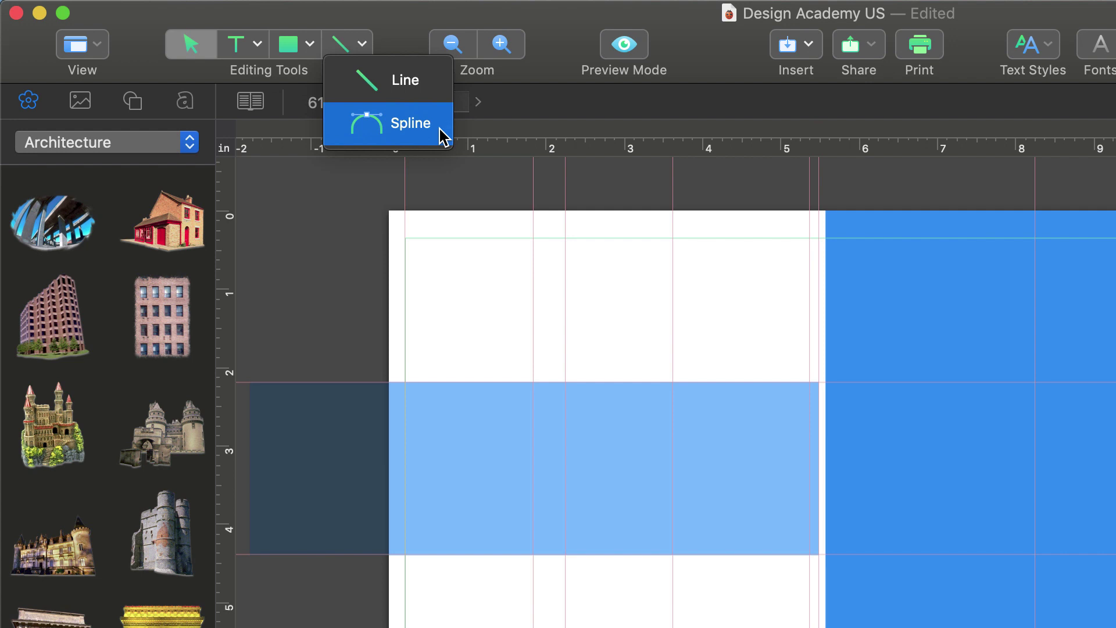
Draw a closed leaf-shaped spline outline above the light blue band, spanning about 1.2 to 4 in
left_click(444, 136)
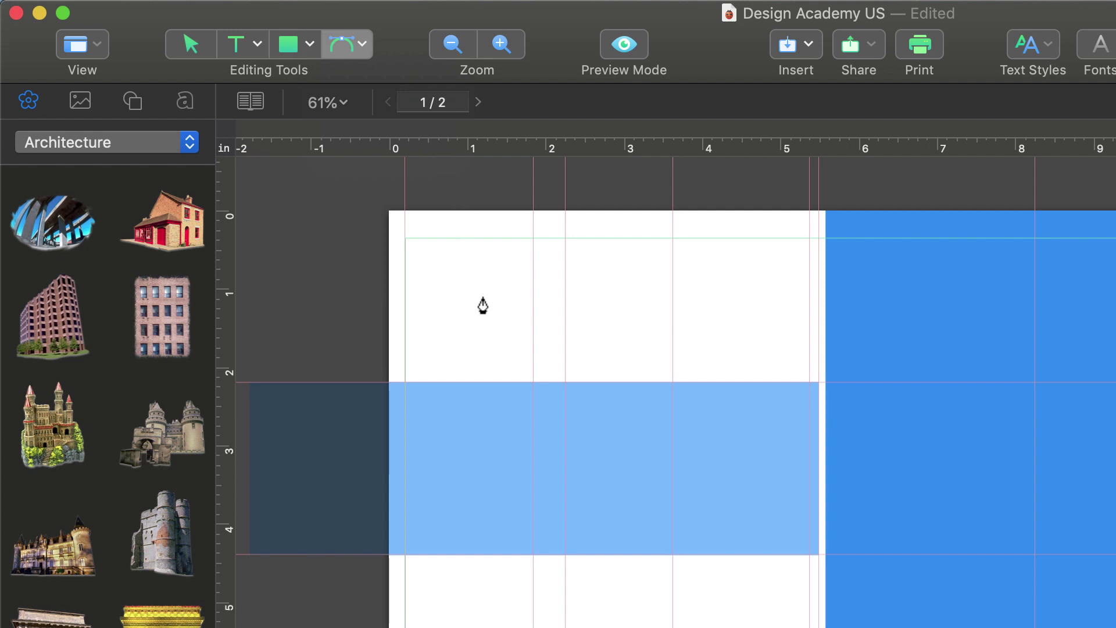
left_click(484, 298)
left_click(603, 341)
left_click_drag(611, 342, 671, 333)
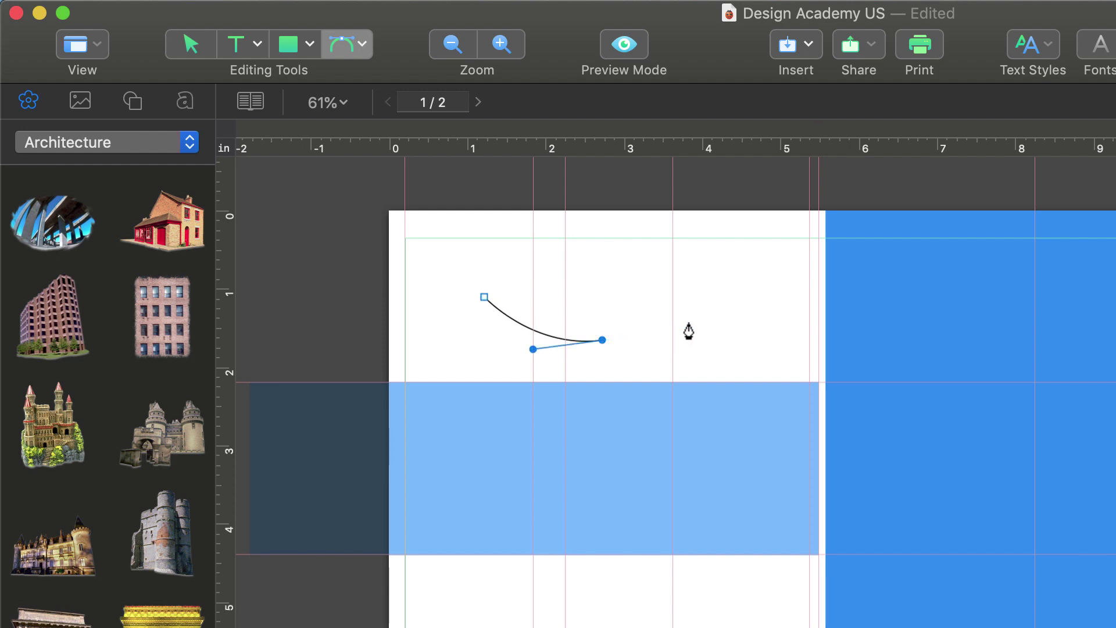
left_click(696, 292)
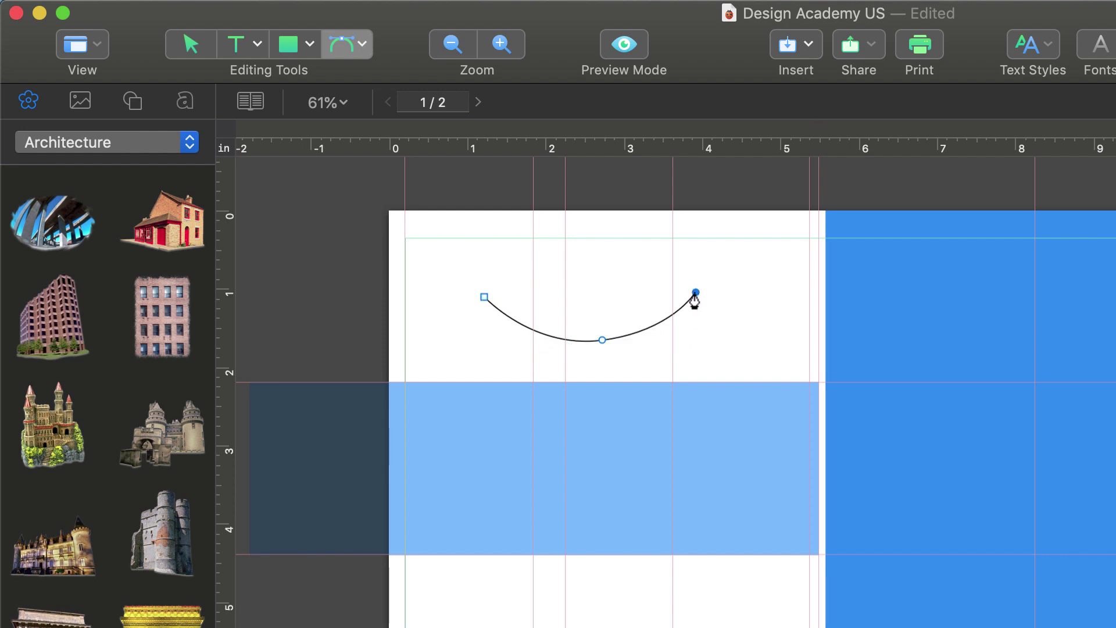
left_click(631, 248)
left_click_drag(568, 254, 545, 260)
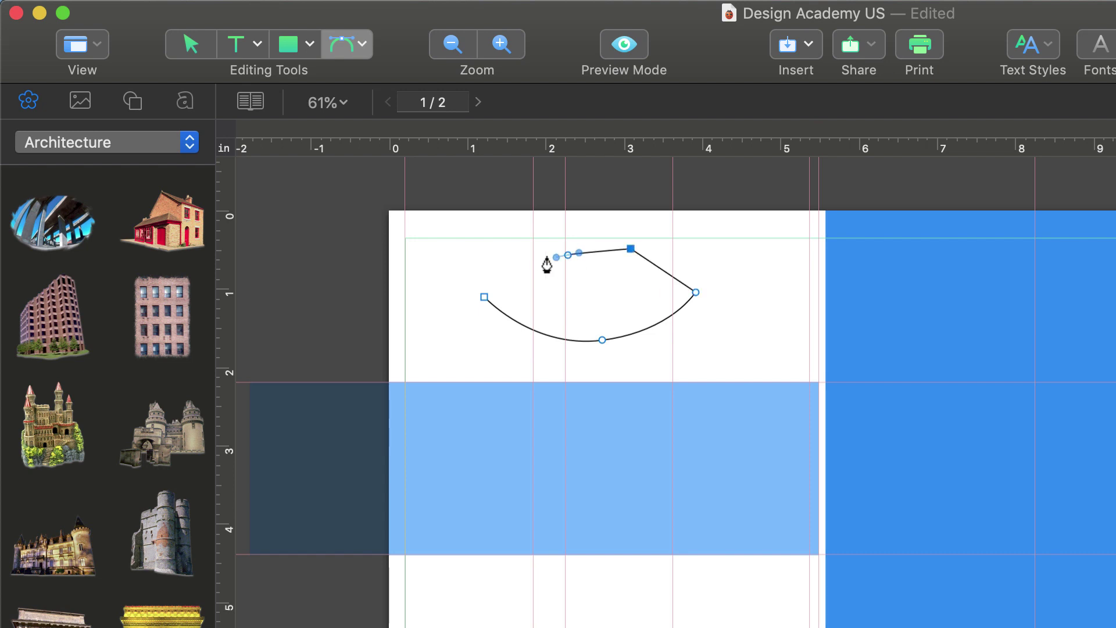
left_click(484, 295)
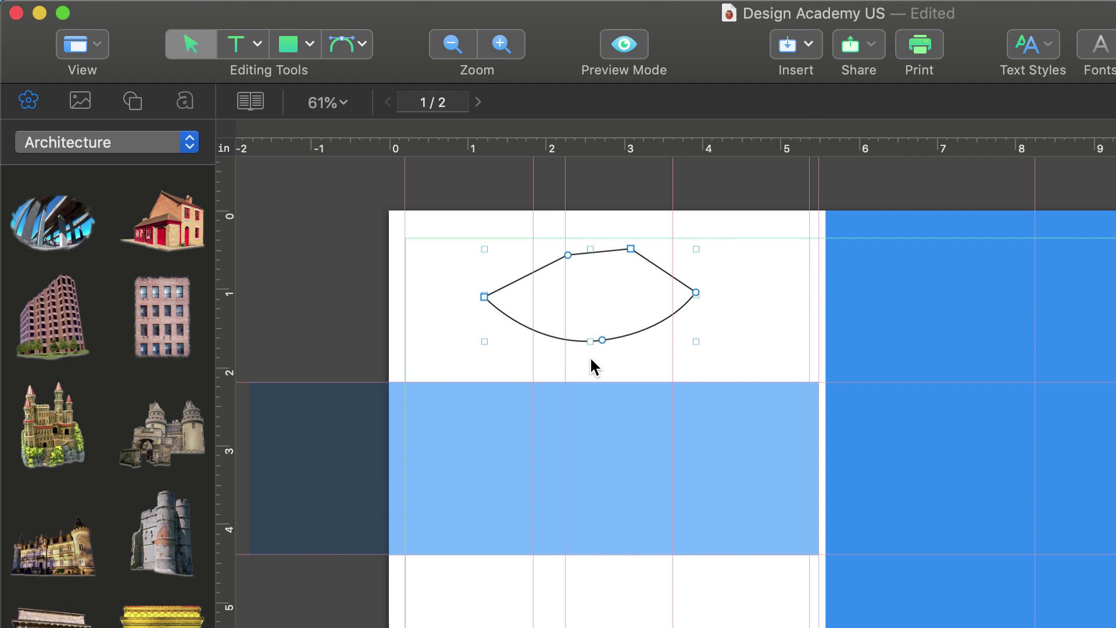
left_click(602, 340)
left_click_drag(533, 349, 511, 315)
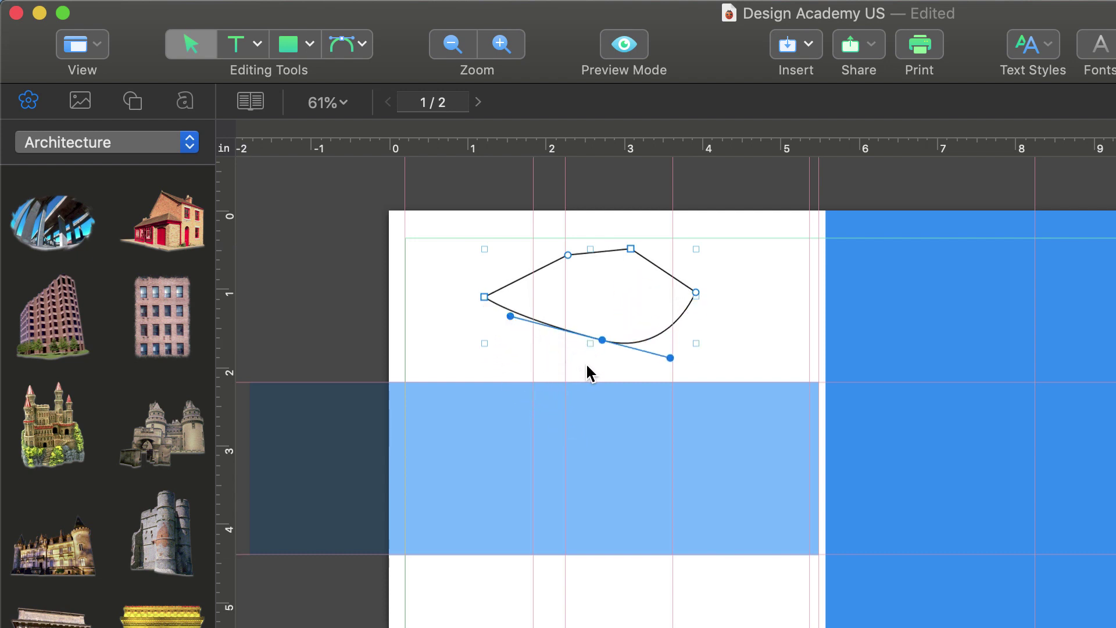
double_click(603, 341)
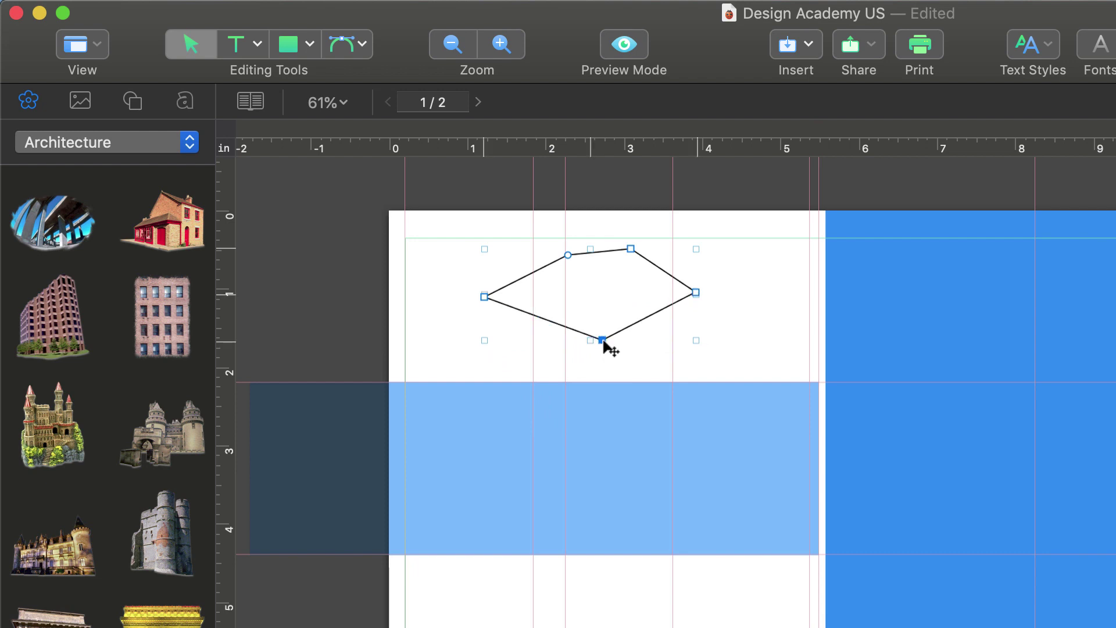
double_click(603, 341)
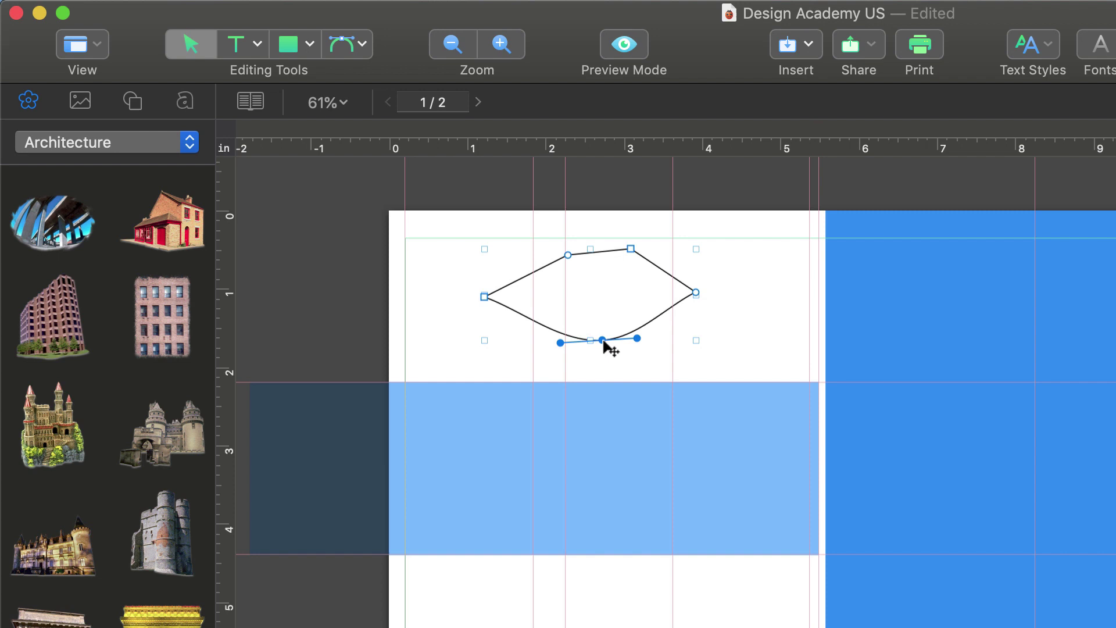
right_click(516, 316)
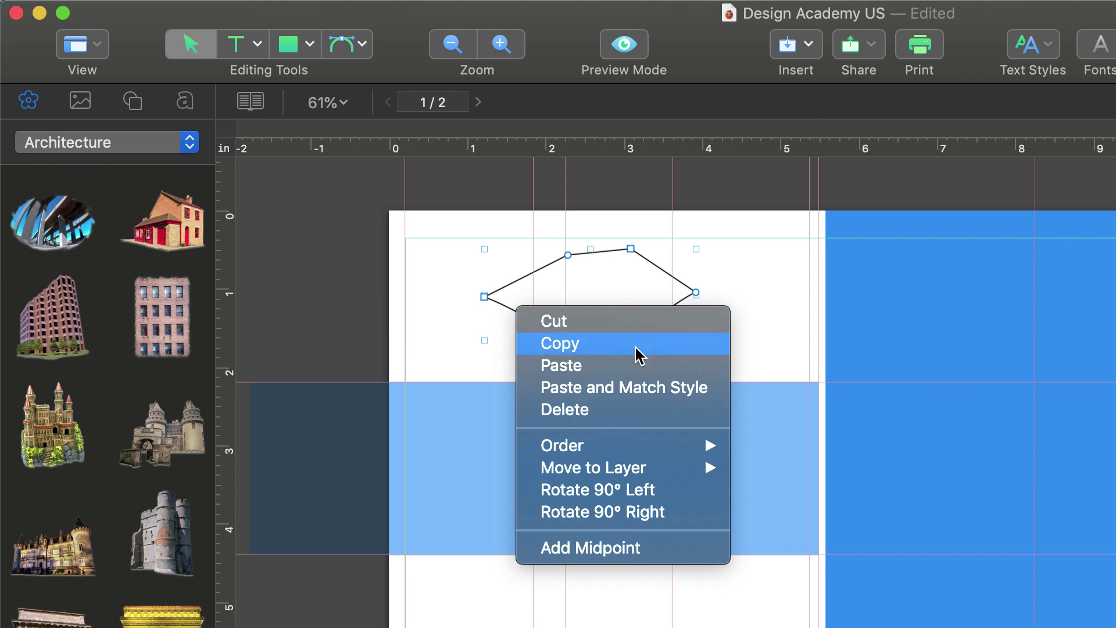
left_click(661, 550)
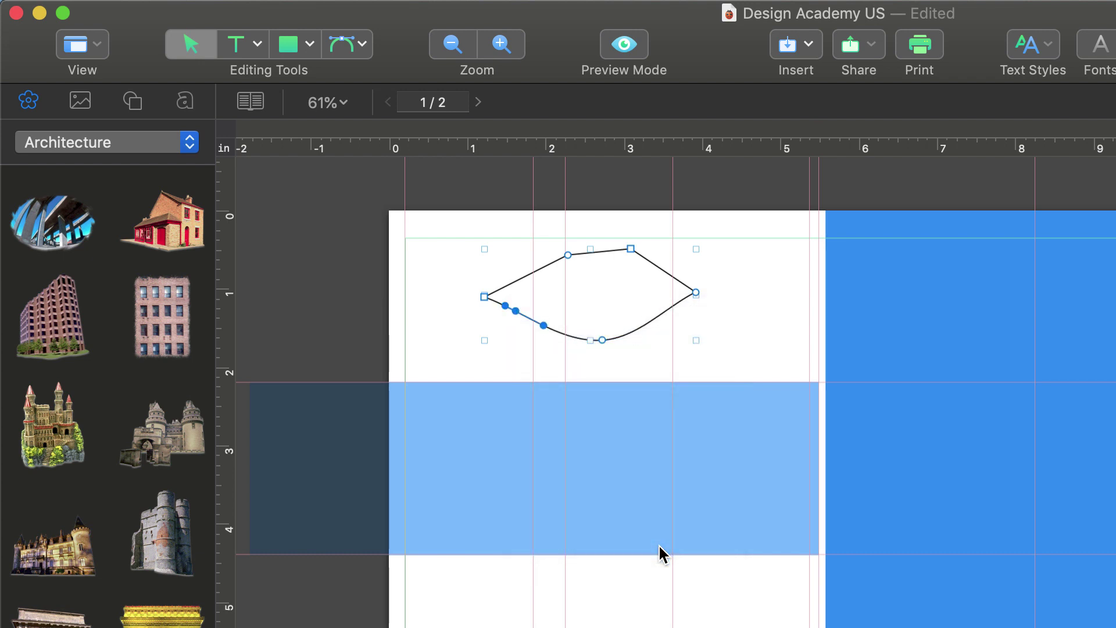
left_click(512, 346)
left_click(517, 312)
key("Delete")
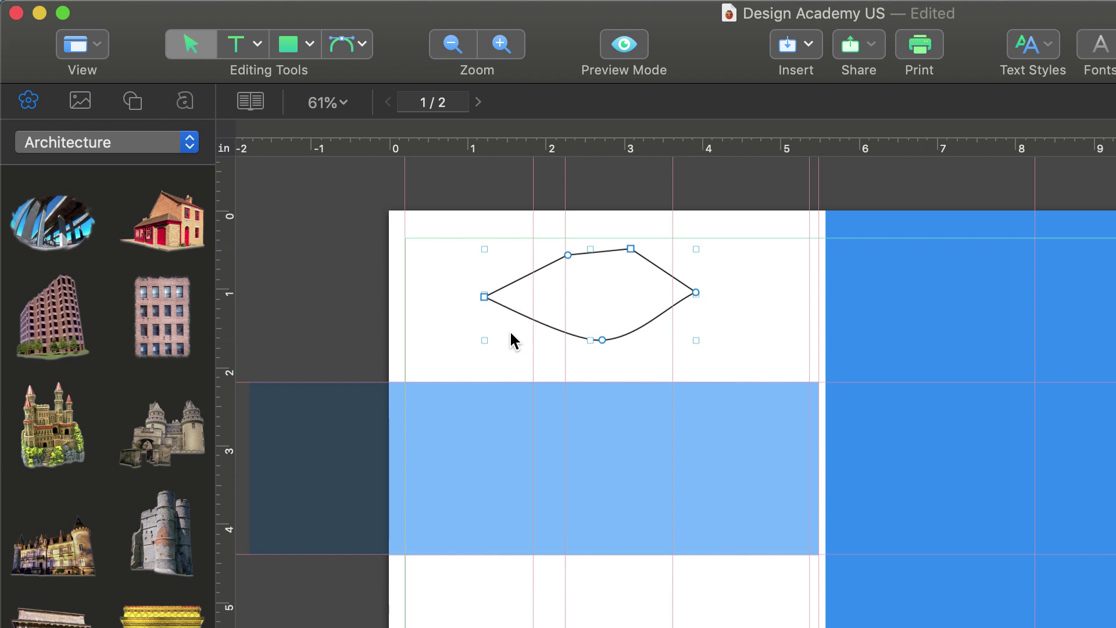
Switch the line tool back to straight lines
left_click(366, 56)
left_click(365, 50)
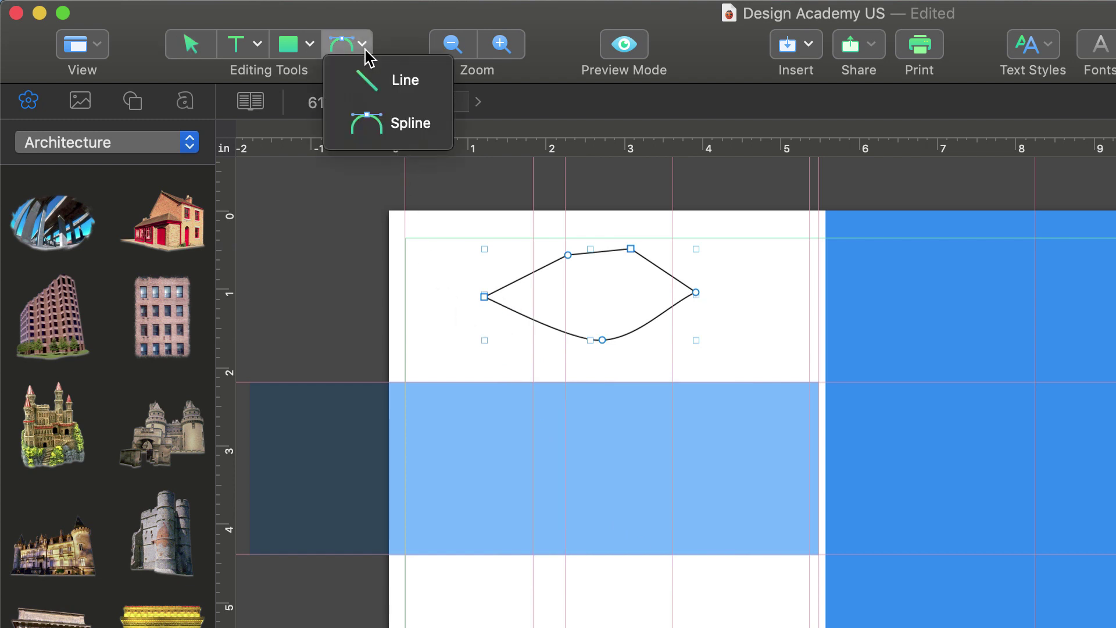
left_click(372, 77)
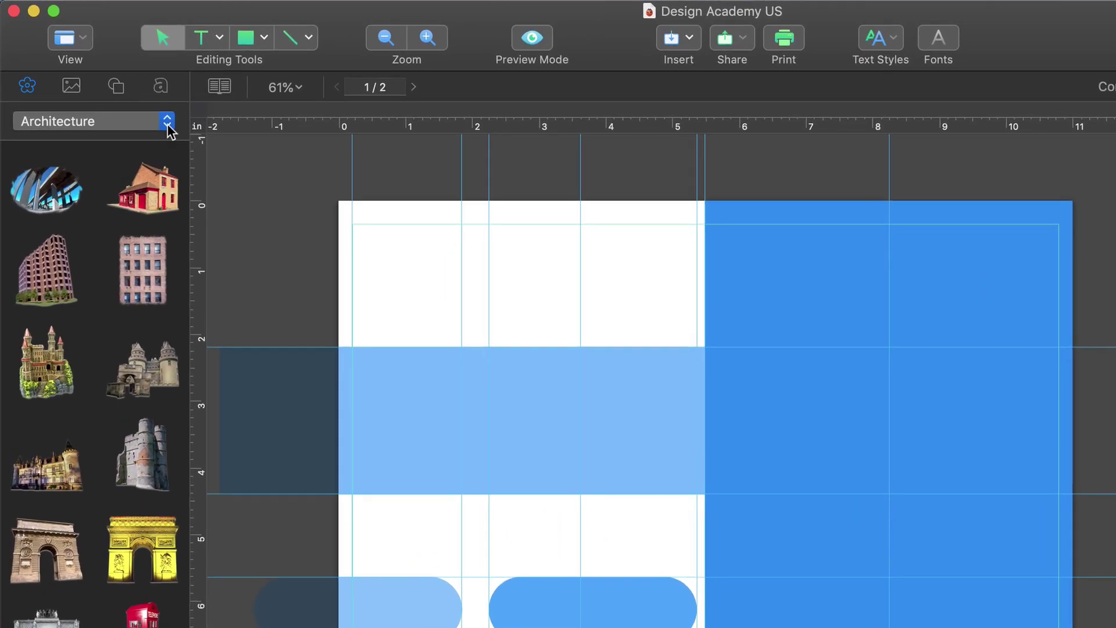
Browse the Animals, Art & Culture and Industry clip art, then switch the library to Photos
left_click(123, 95)
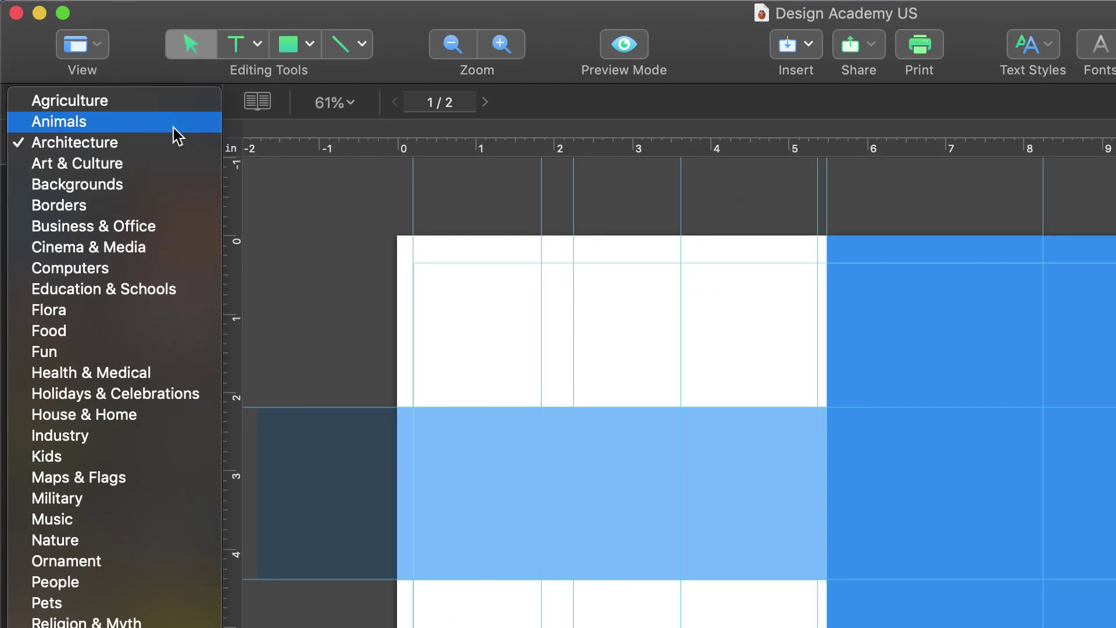
left_click(175, 123)
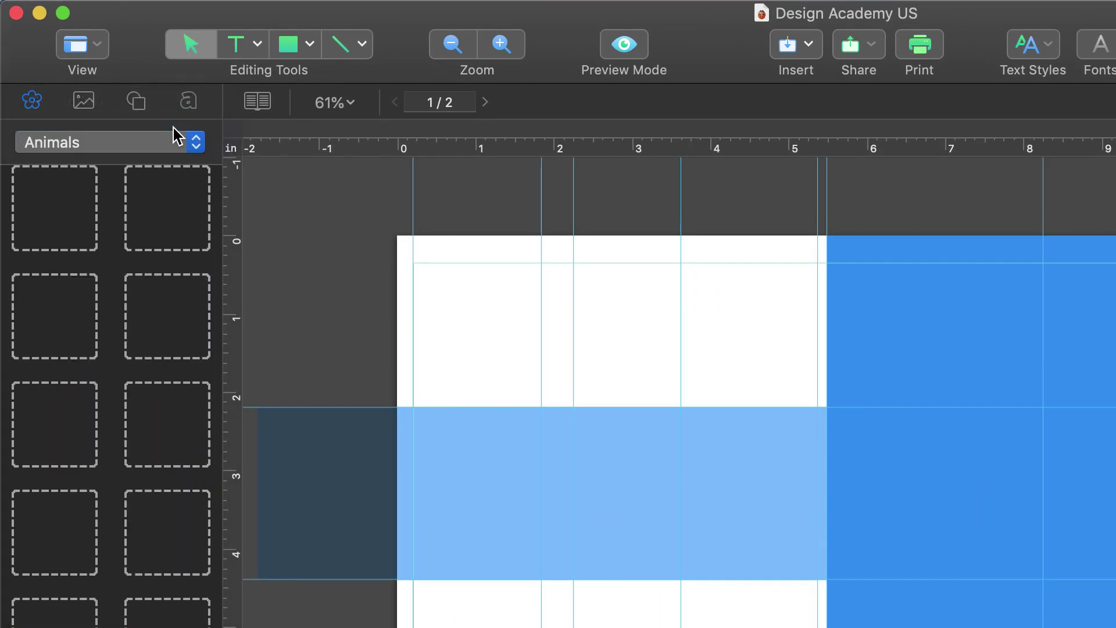
left_click(196, 148)
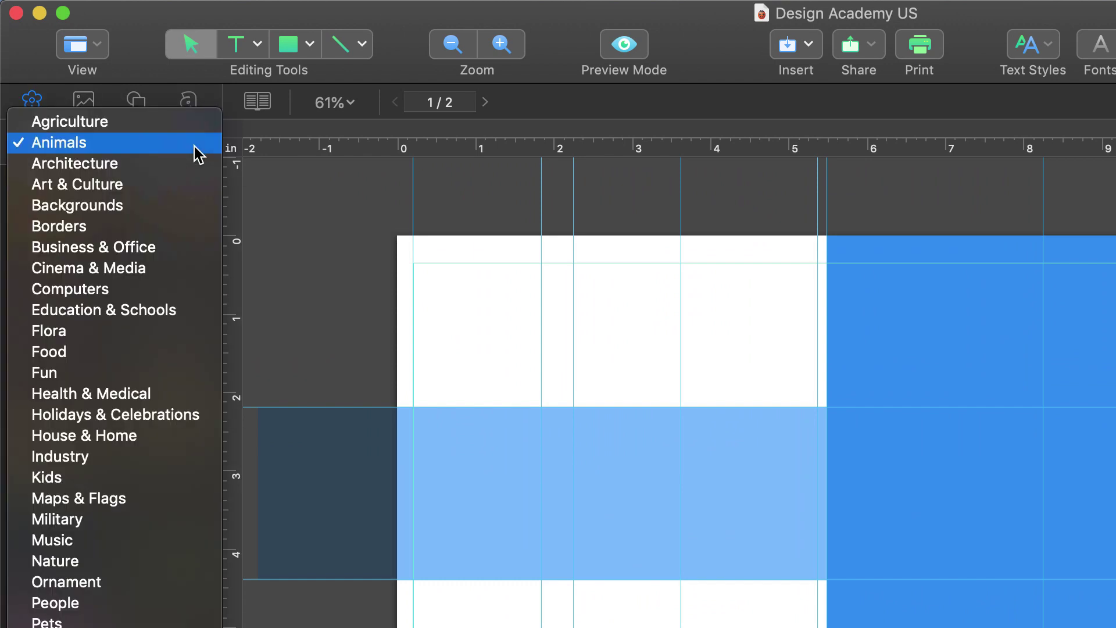
left_click(159, 185)
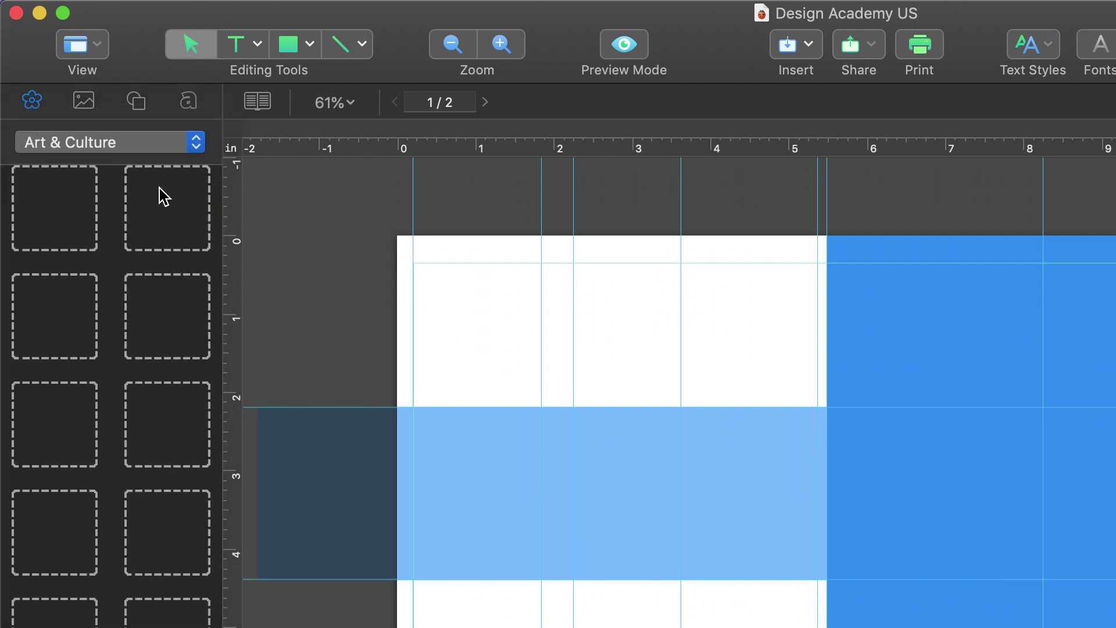
left_click(199, 145)
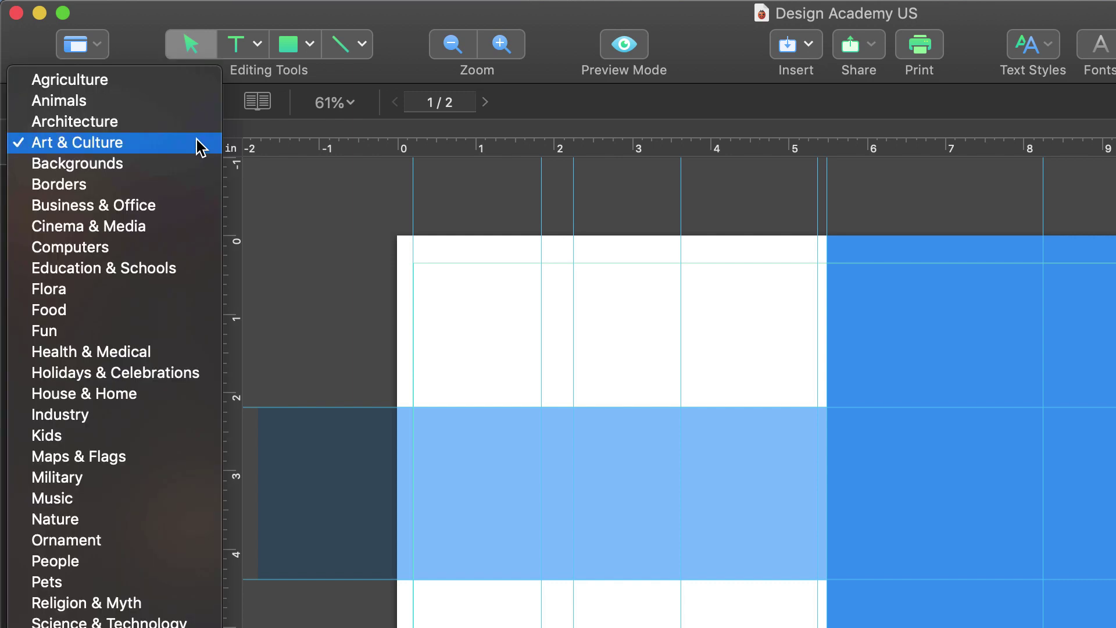
left_click(137, 416)
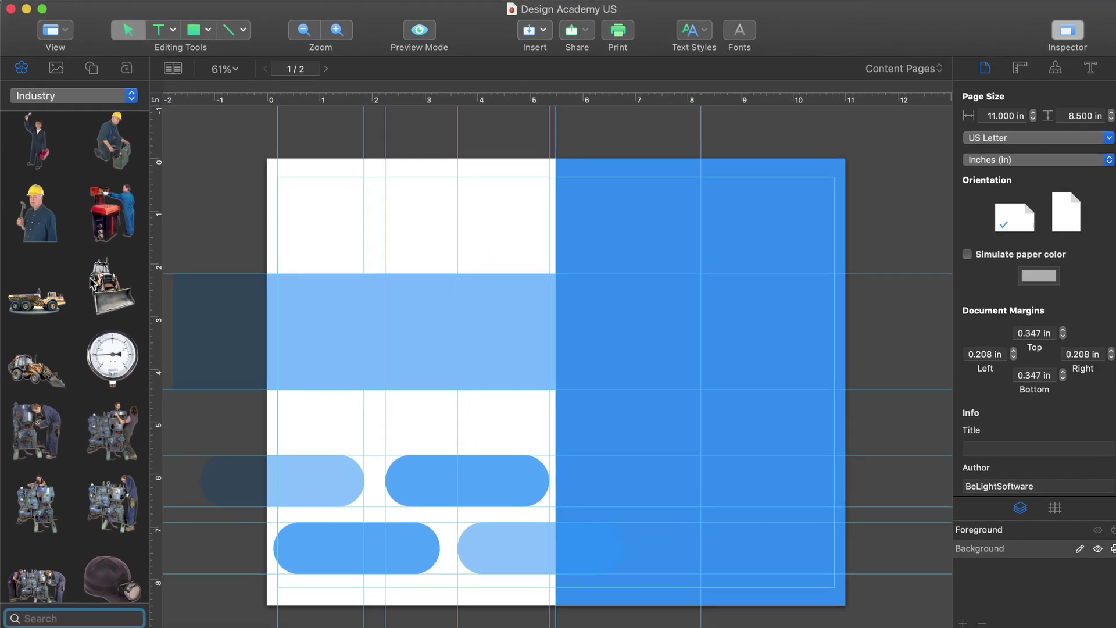
left_click(57, 68)
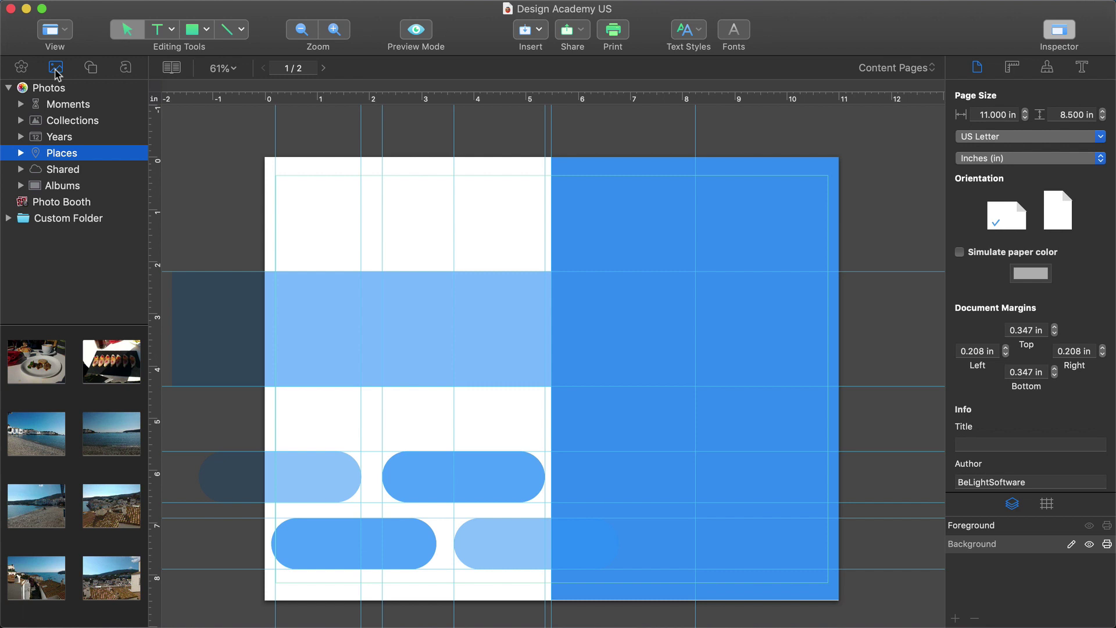
left_click(90, 68)
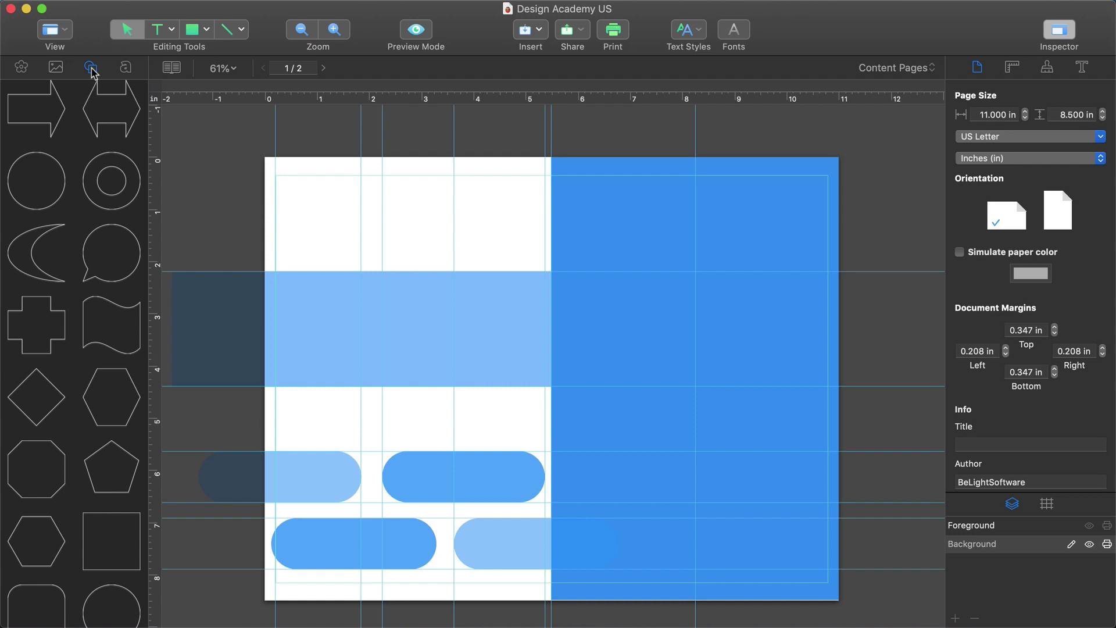
left_click(126, 68)
left_click(130, 94)
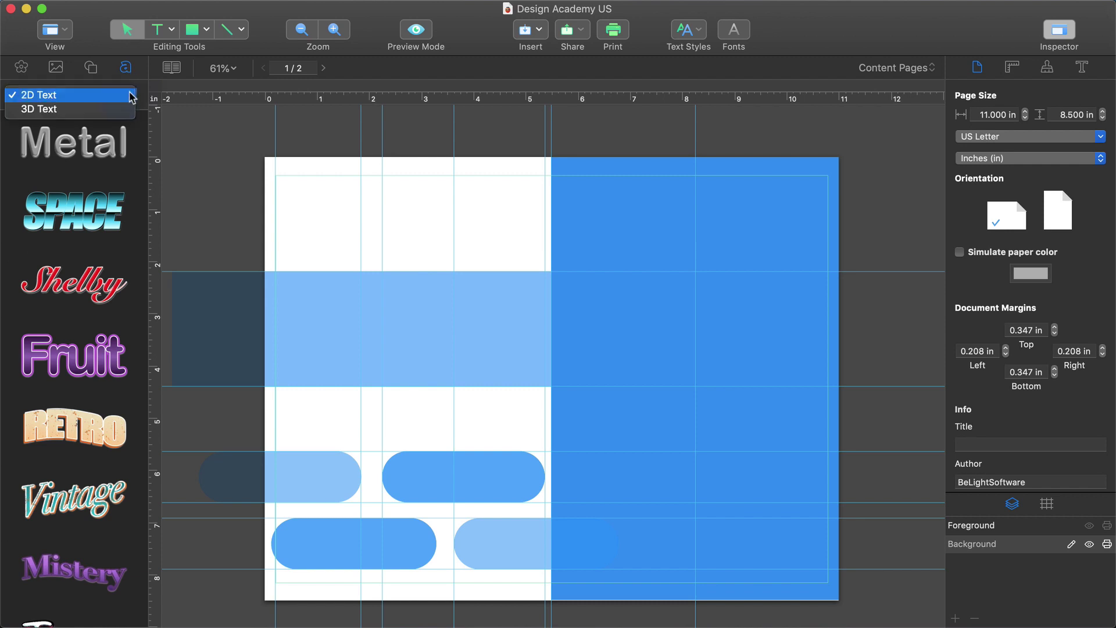
left_click(114, 115)
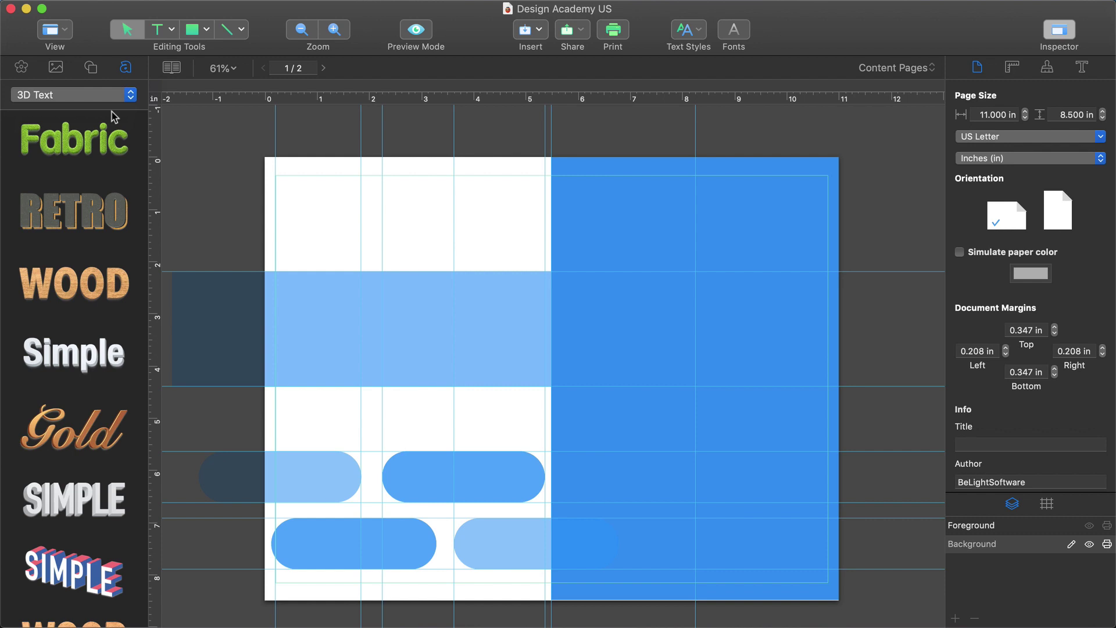
left_click(56, 68)
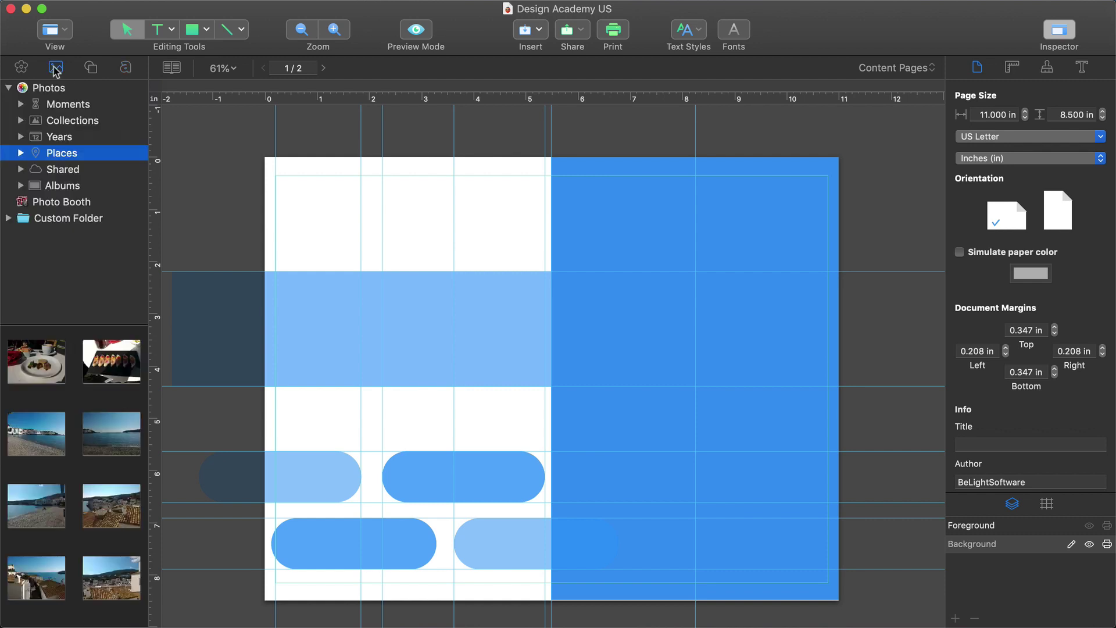
Drag the blue stadium-seats photo from Collections onto the page top and enlarge it
left_click(72, 120)
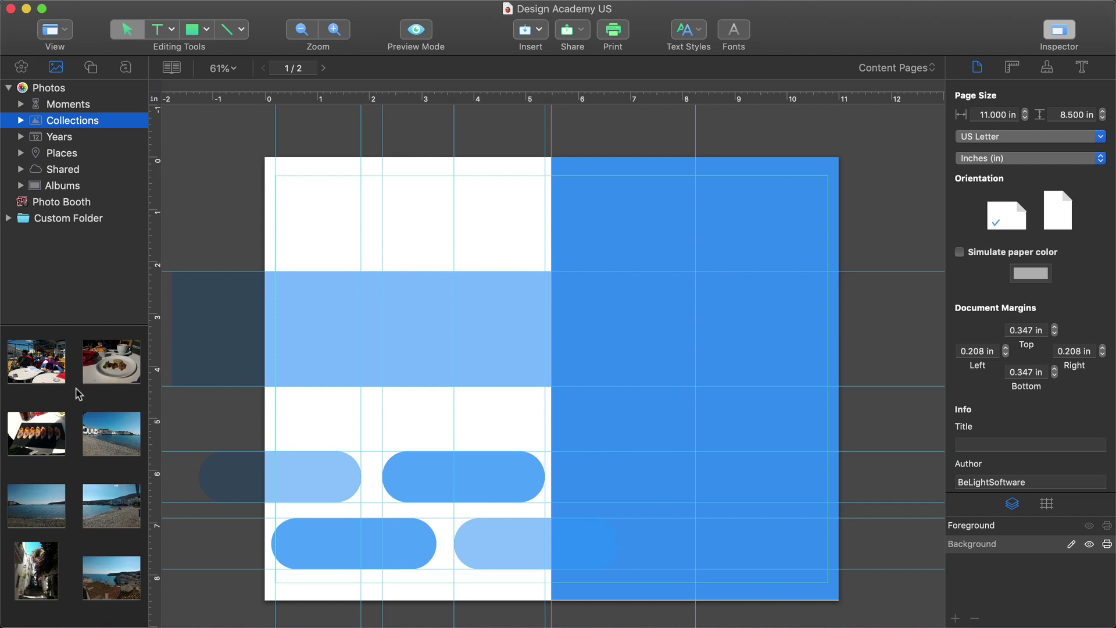
scroll(76, 399, "down", 10)
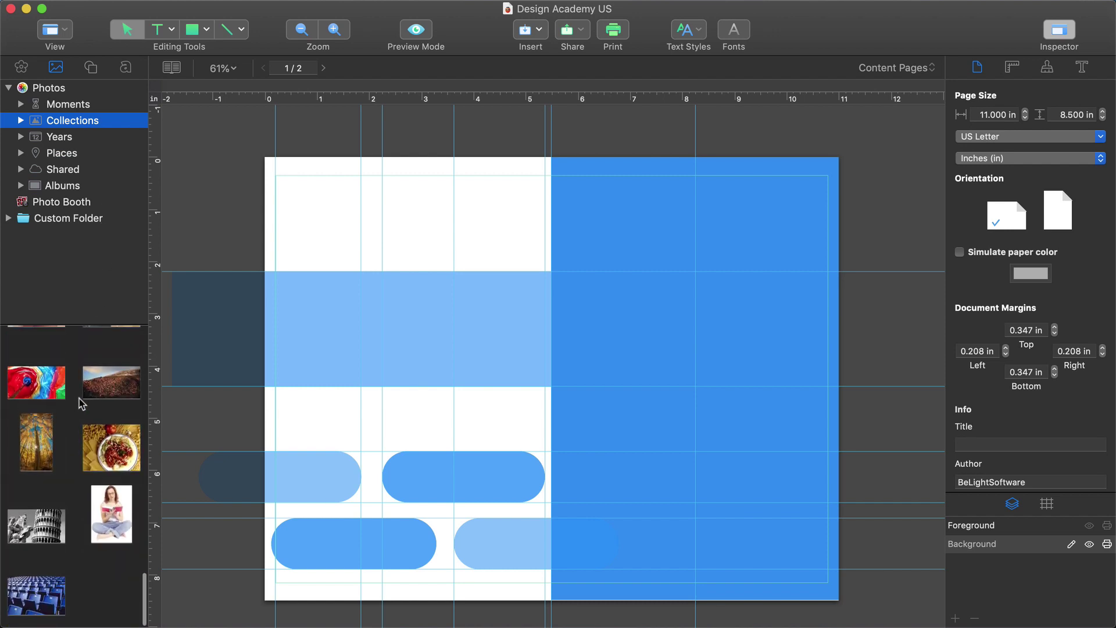
left_click_drag(33, 604, 356, 241)
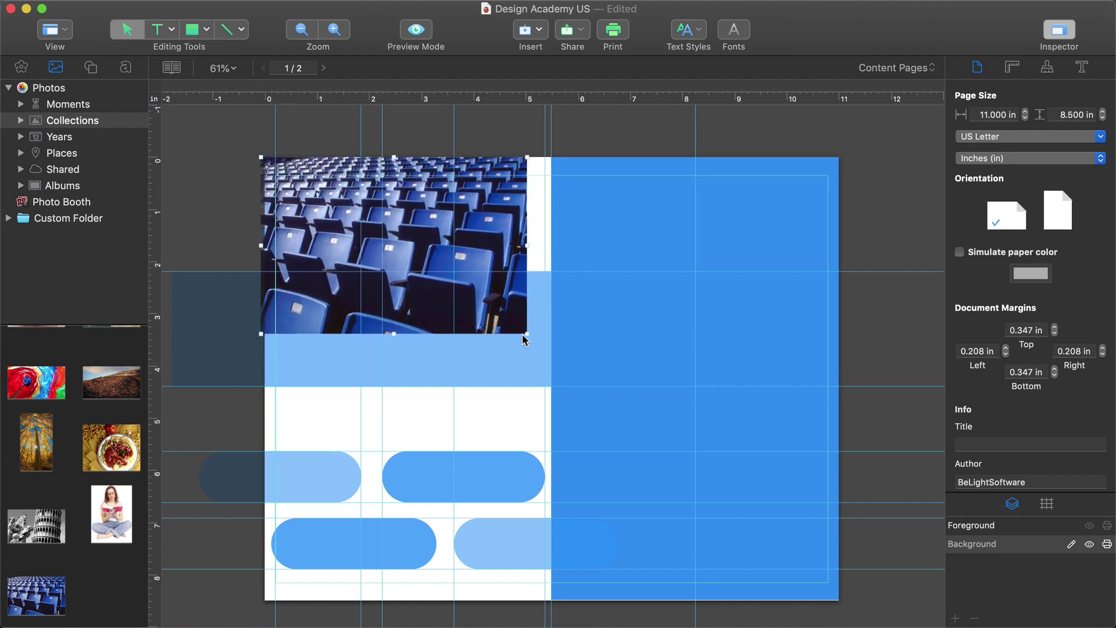
left_click_drag(526, 334, 555, 355)
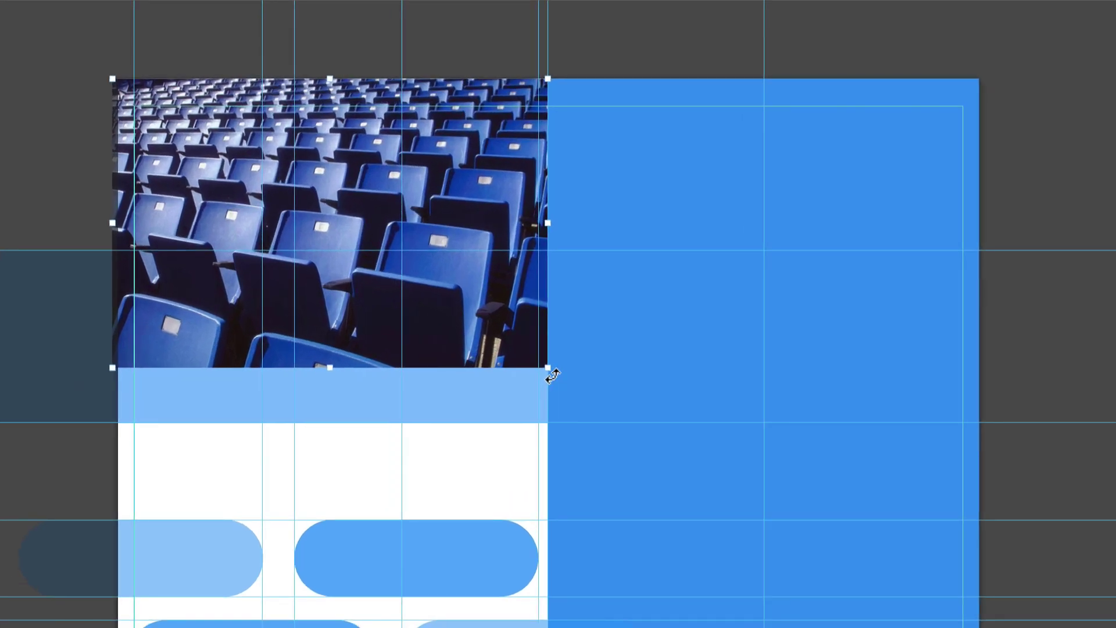
mouse_move(547, 377)
left_mouse_down()
mouse_move(509, 407)
mouse_move(527, 411)
mouse_move(557, 384)
left_mouse_up()
double_click(474, 291)
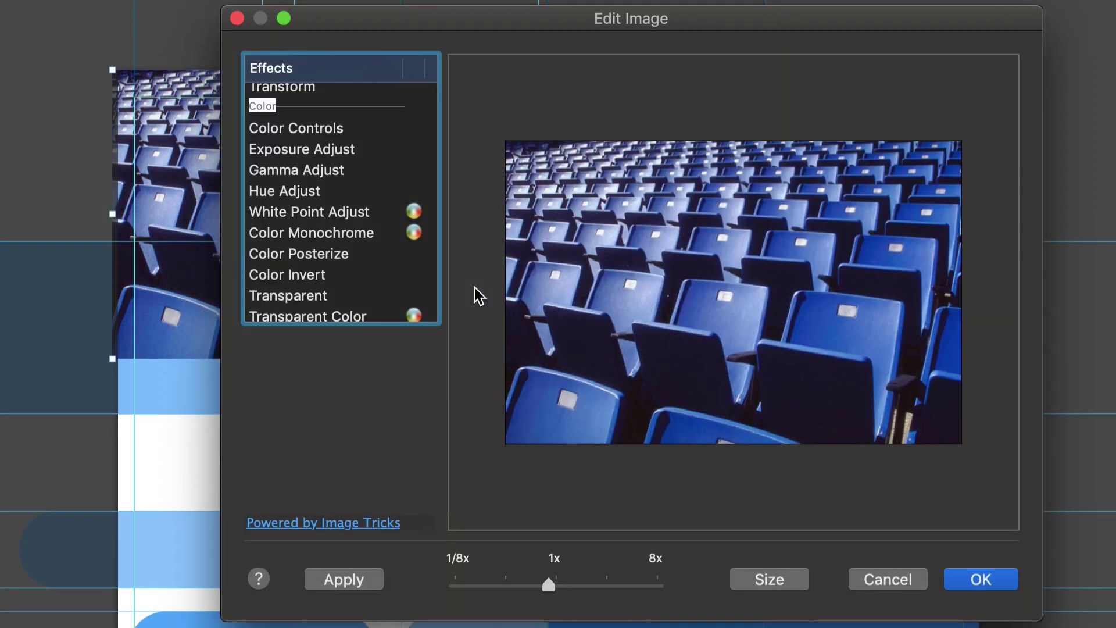
left_click(333, 174)
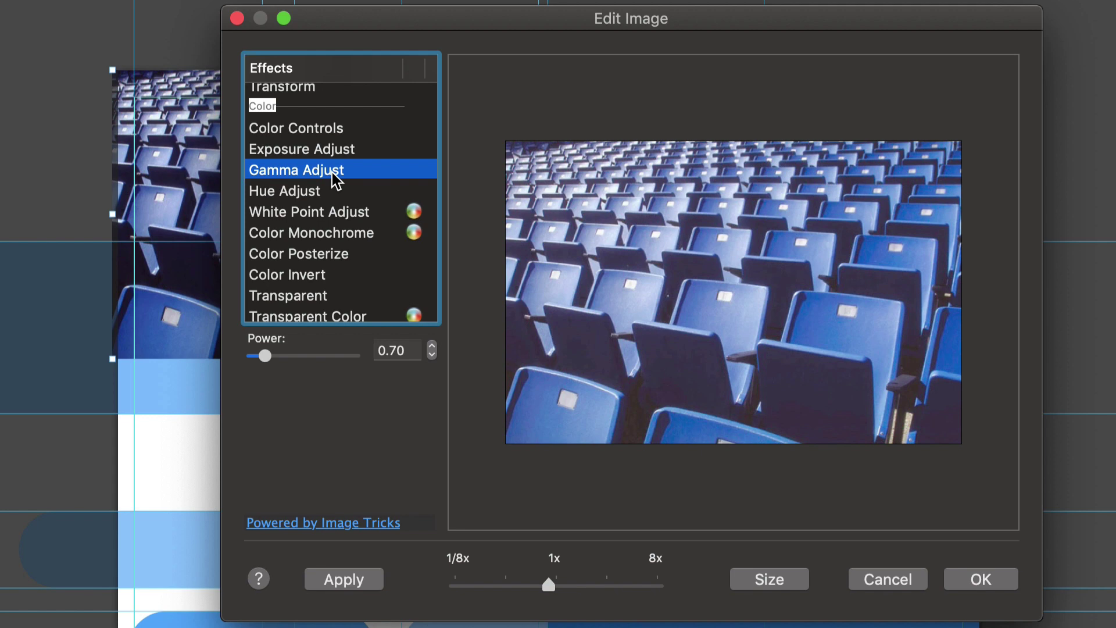
left_click(323, 190)
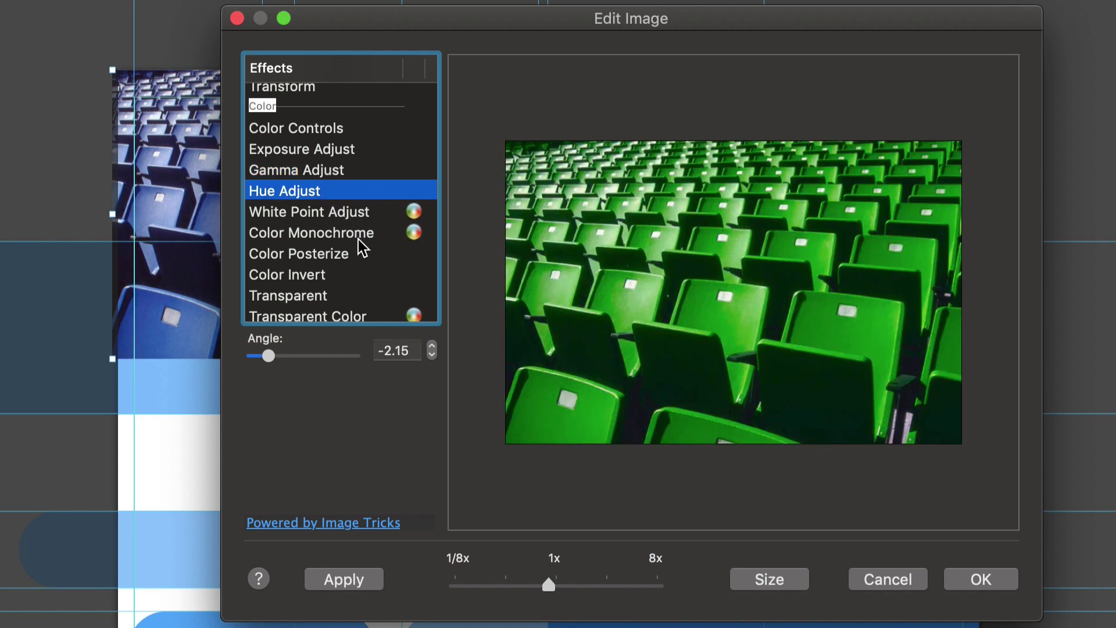
left_click(355, 255)
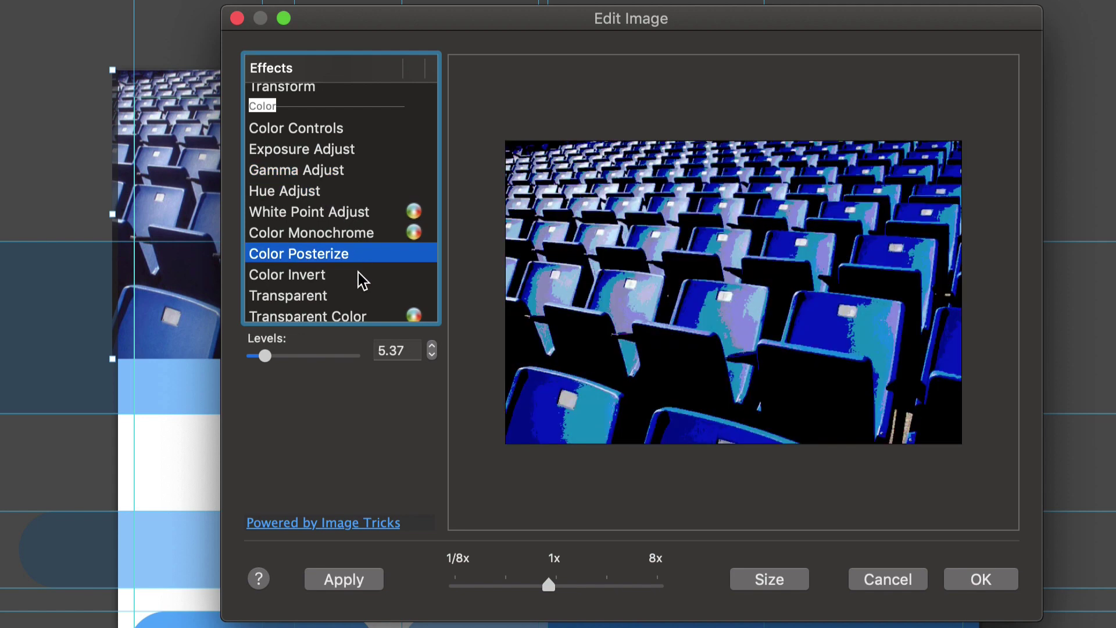
left_click(347, 316)
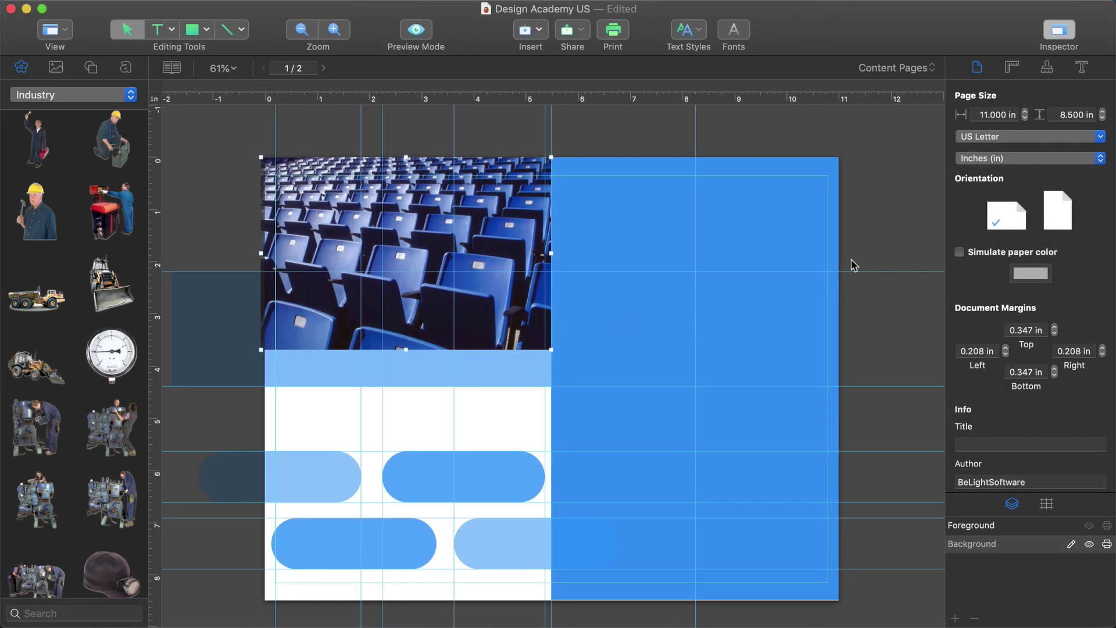
Try the soft oval, square and rightward gradient mask presets on the stadium photo
left_click(1046, 68)
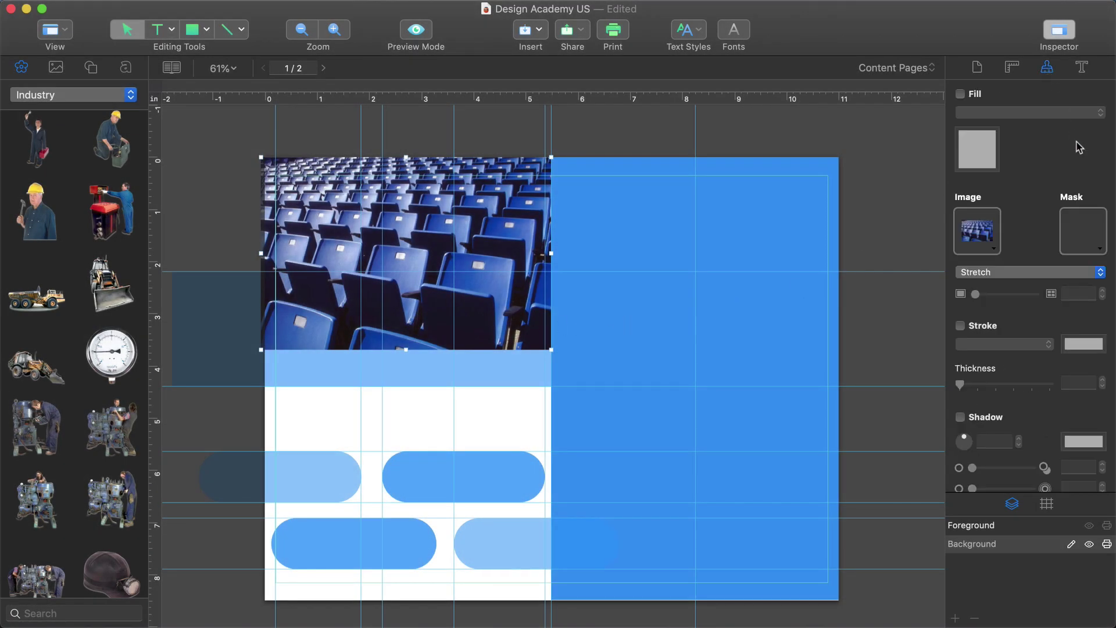
left_click(1091, 233)
left_click(744, 278)
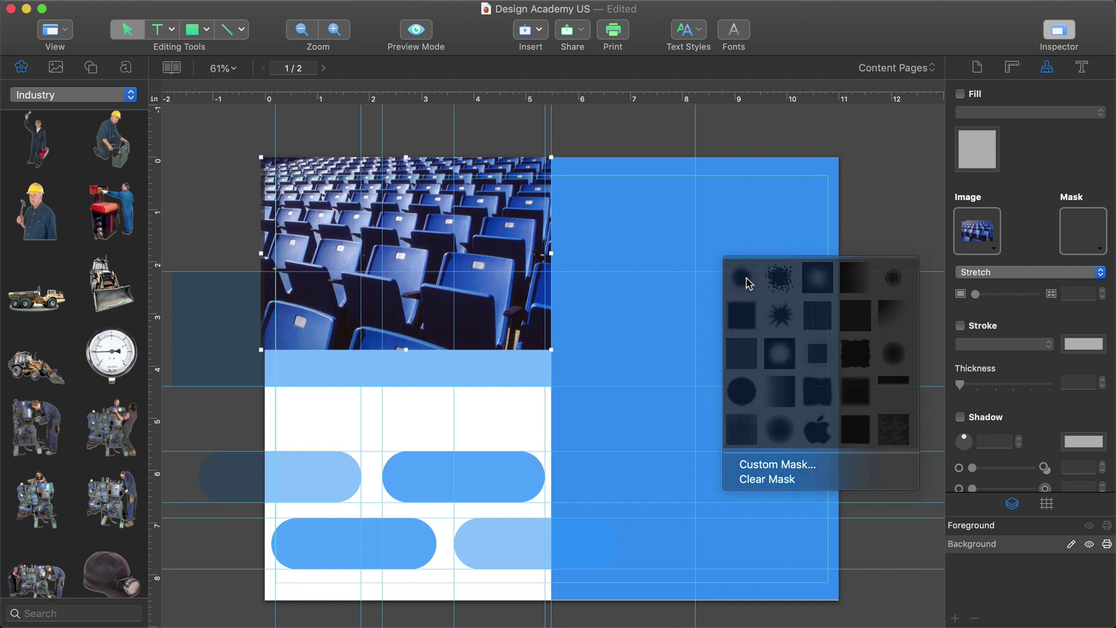
left_click(1086, 239)
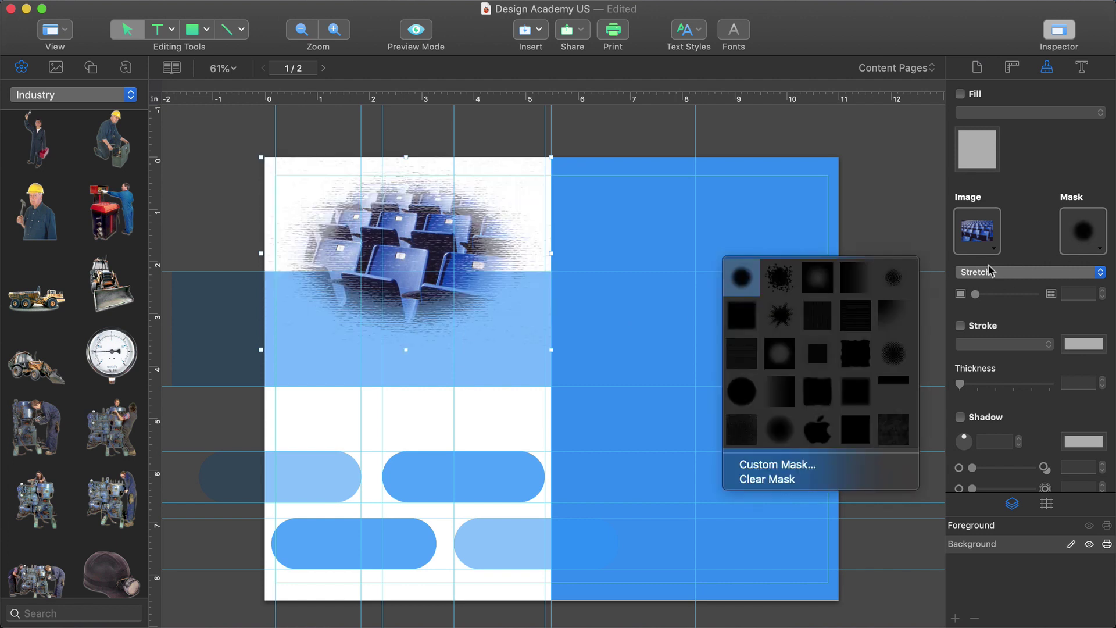
left_click(872, 314)
left_click(1085, 234)
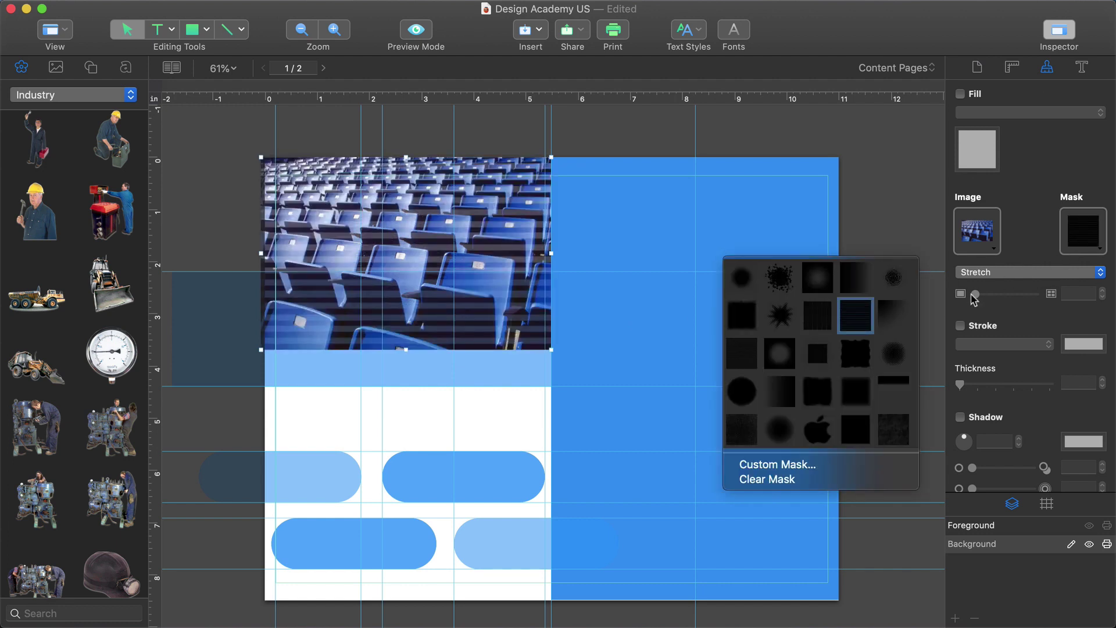
left_click(850, 285)
left_click(1084, 243)
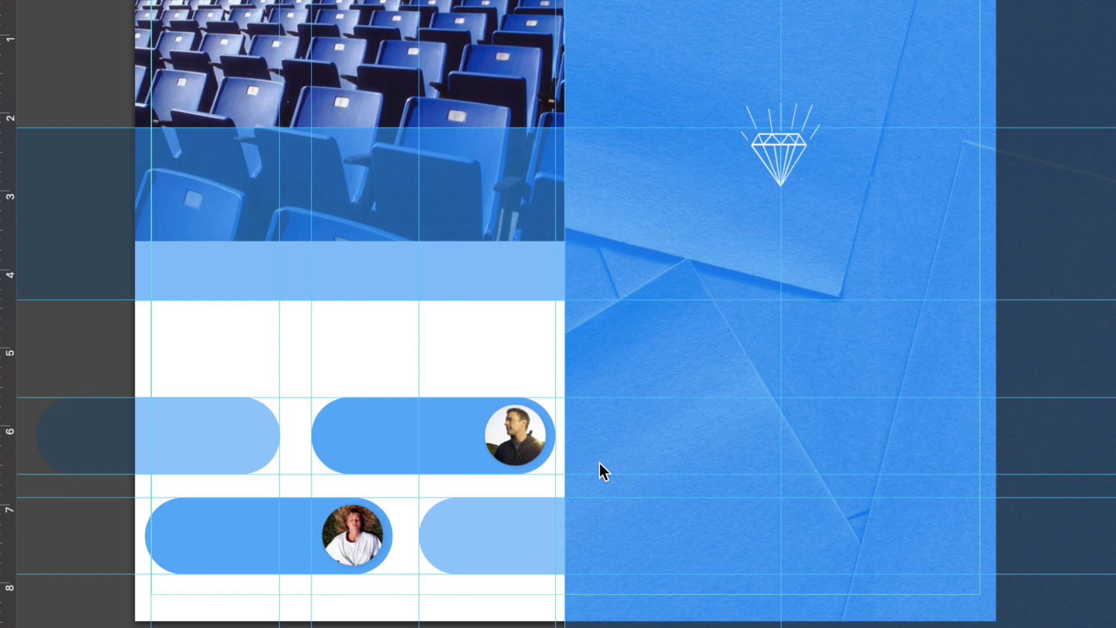
Outline the upper round portrait with a solid white 2.00 pt stroke, then deselect it
left_click(524, 435)
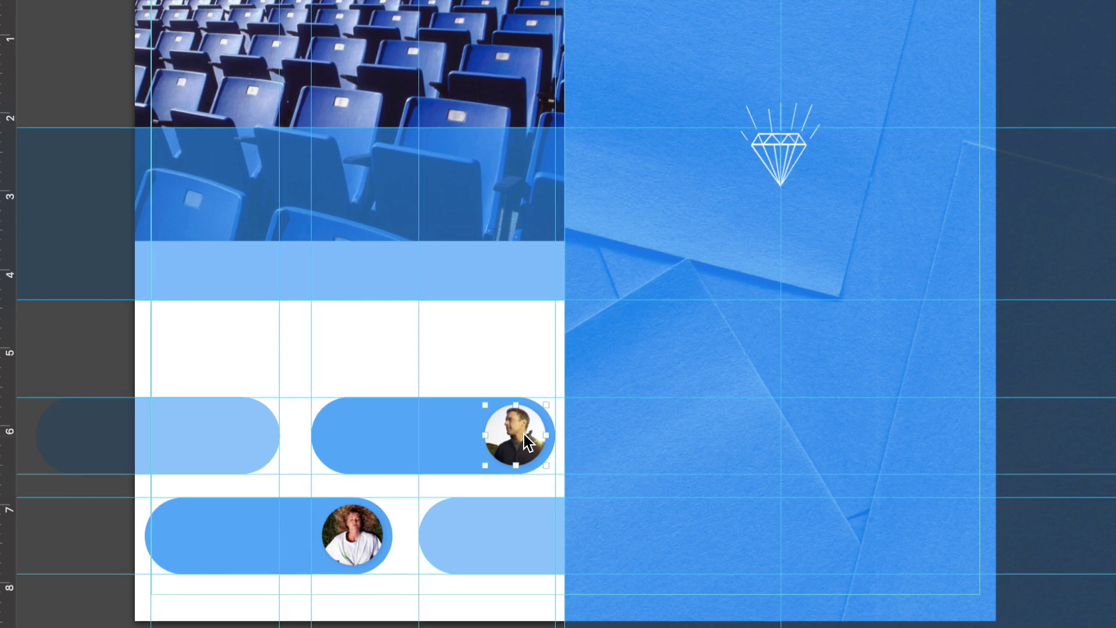
mouse_move(1099, 391)
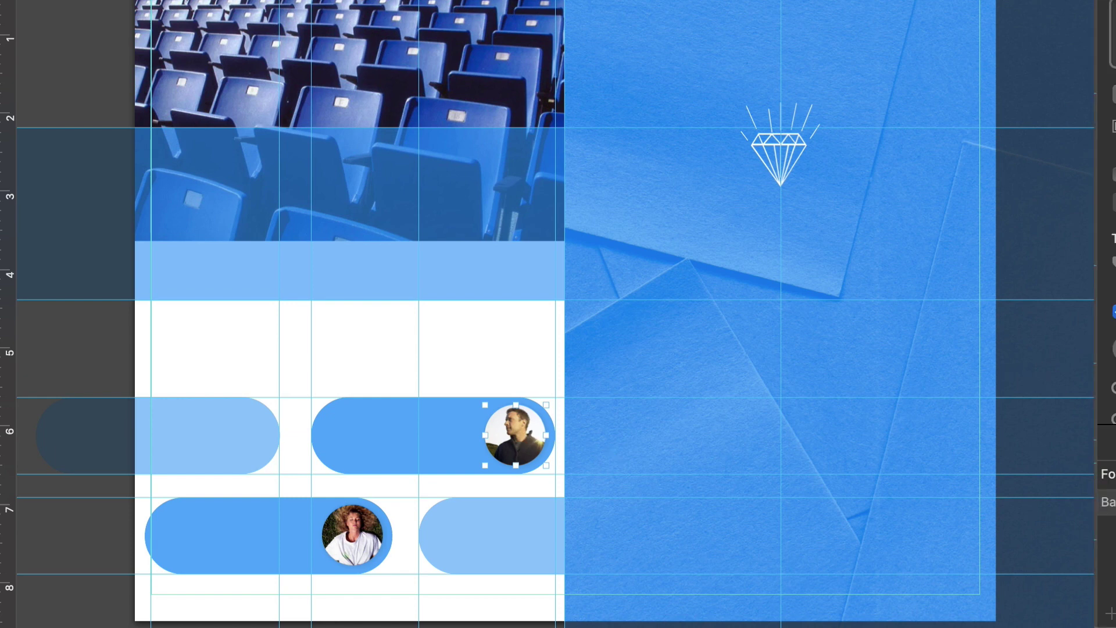
left_click(884, 175)
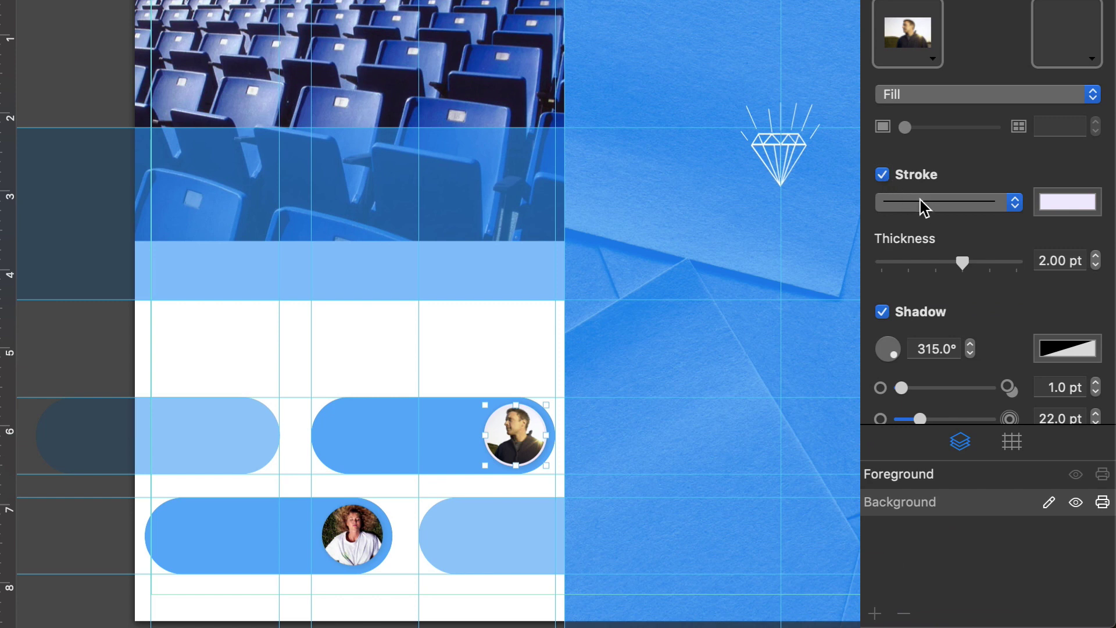
left_click(950, 204)
left_click(959, 229)
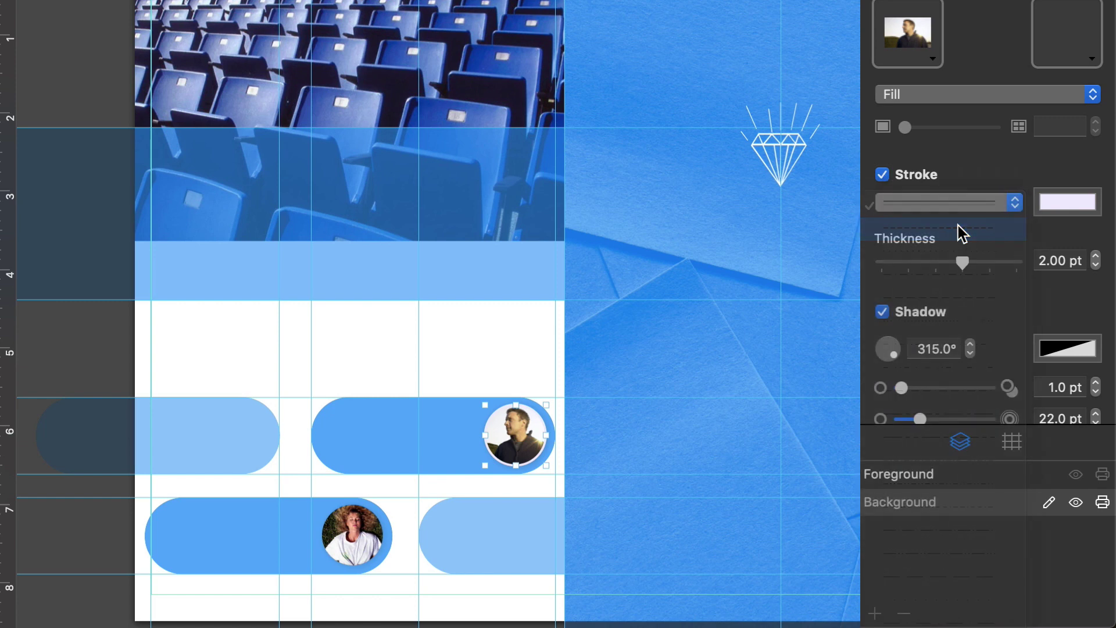
left_click(958, 205)
left_click(951, 188)
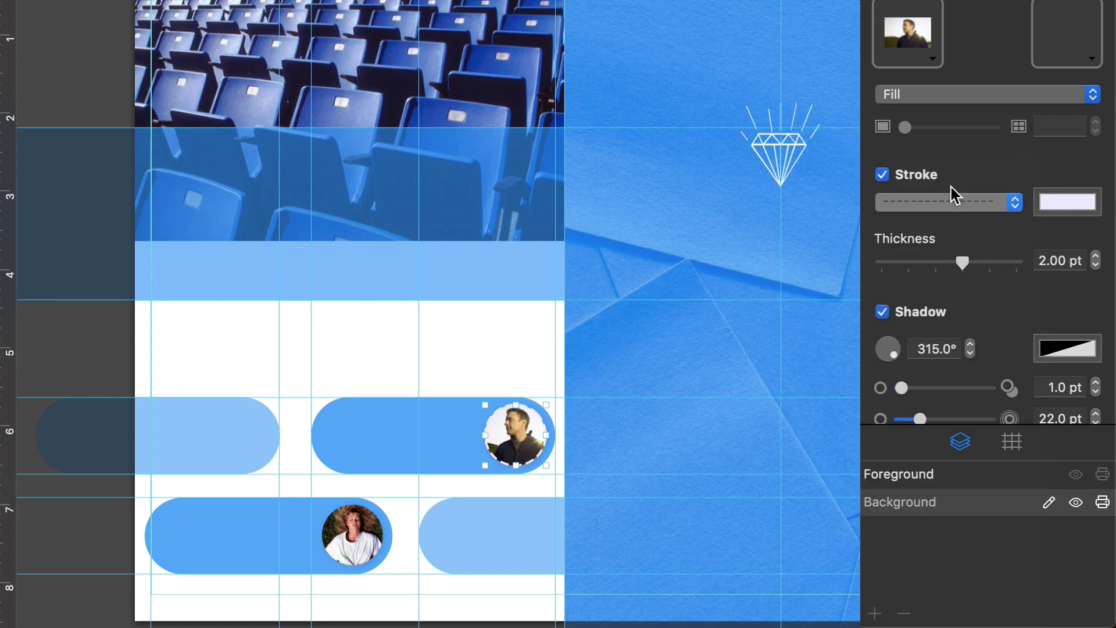
left_click(1046, 202)
left_click_drag(1027, 316, 982, 367)
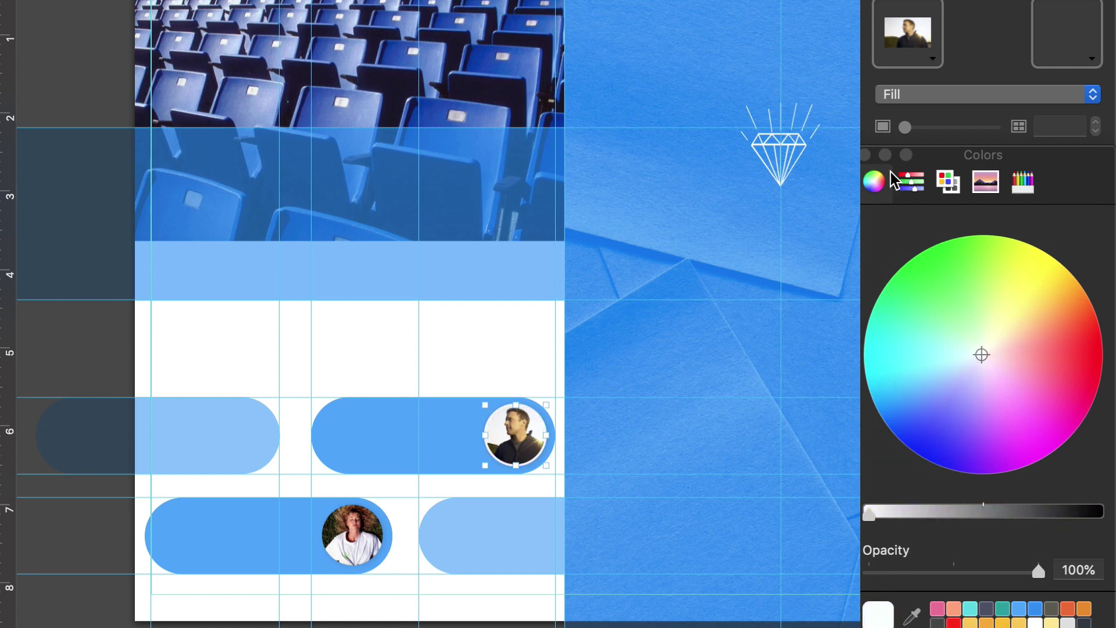
left_click(866, 154)
mouse_move(955, 269)
left_mouse_down()
mouse_move(1005, 264)
mouse_move(959, 272)
left_mouse_up()
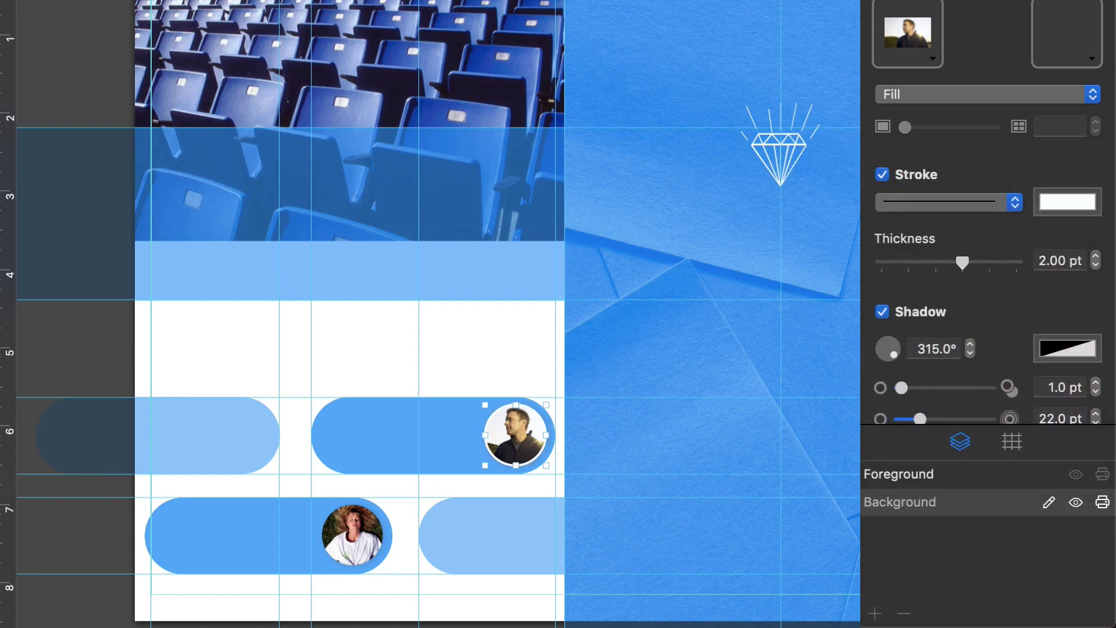
key("Escape")
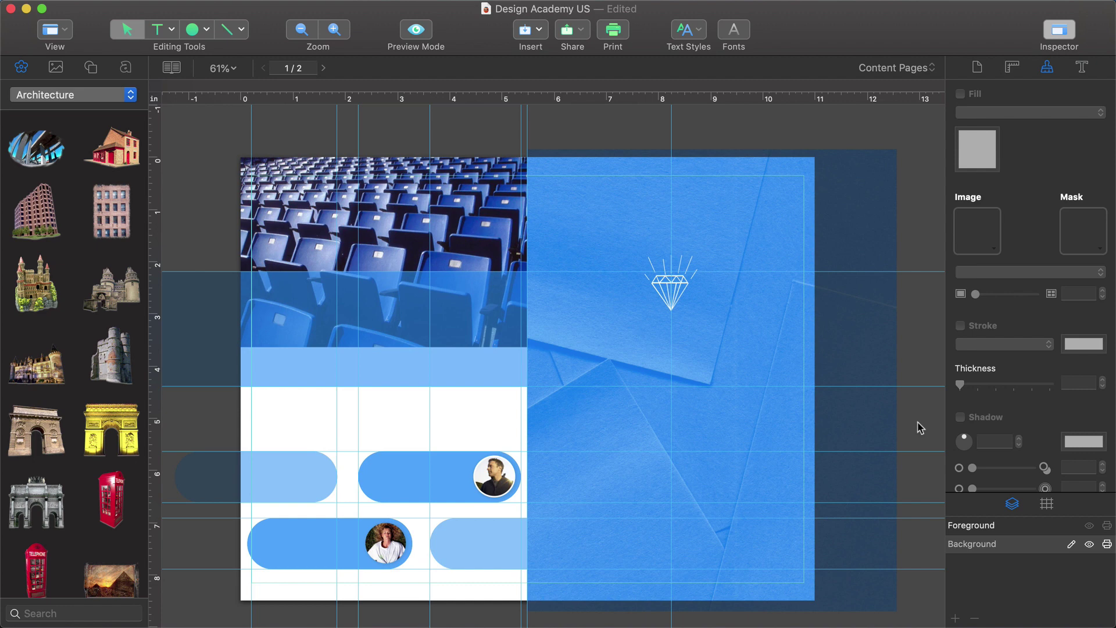
Switch to Preview Mode to see the spread without guides or off-page items
left_click(416, 30)
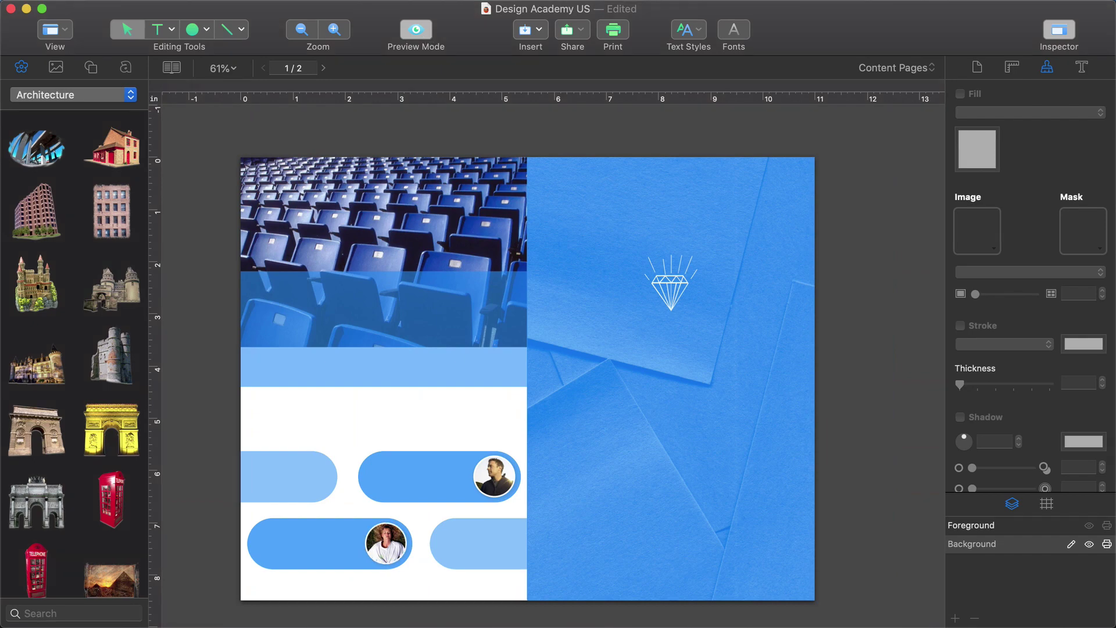